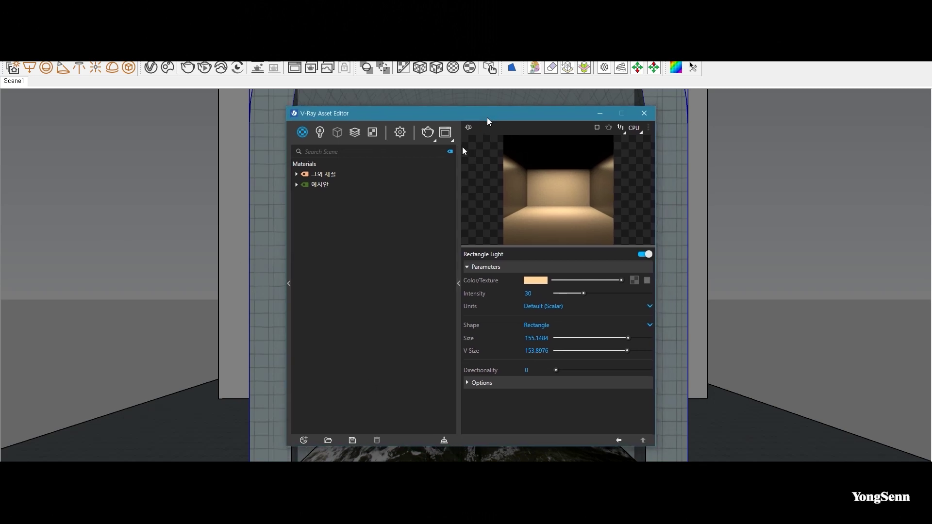
Create a new Generic V-Ray material named '0.흘러나오는 물'.
left_click(301, 442)
mouse_move(364, 402)
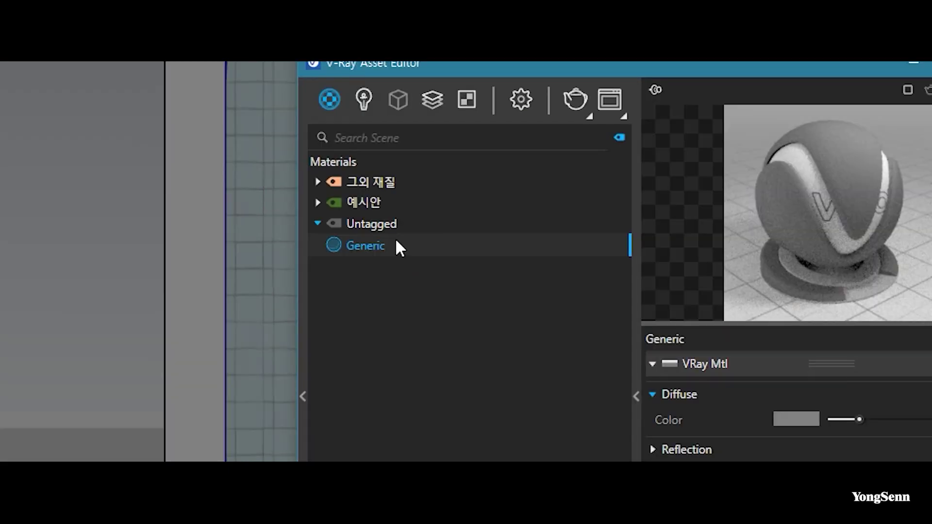
right_click(401, 242)
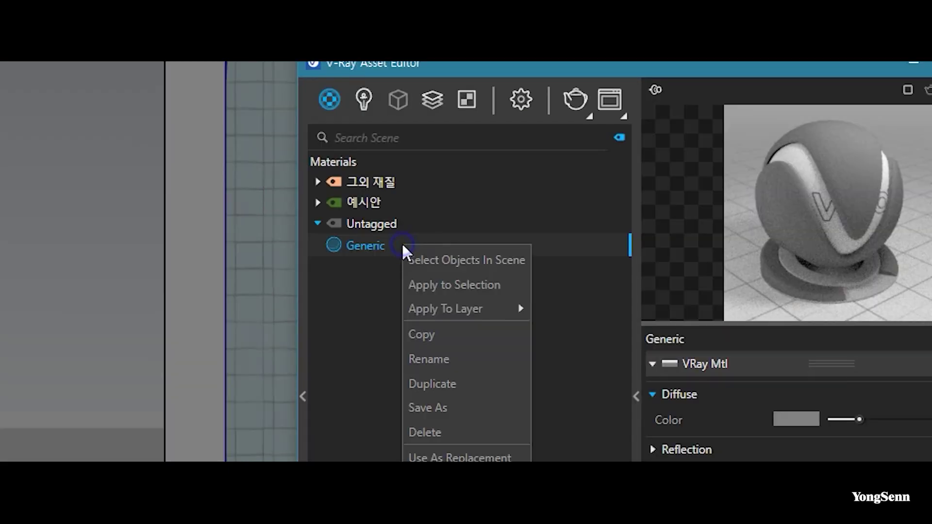
left_click(482, 361)
type("0.흘러나오는 물")
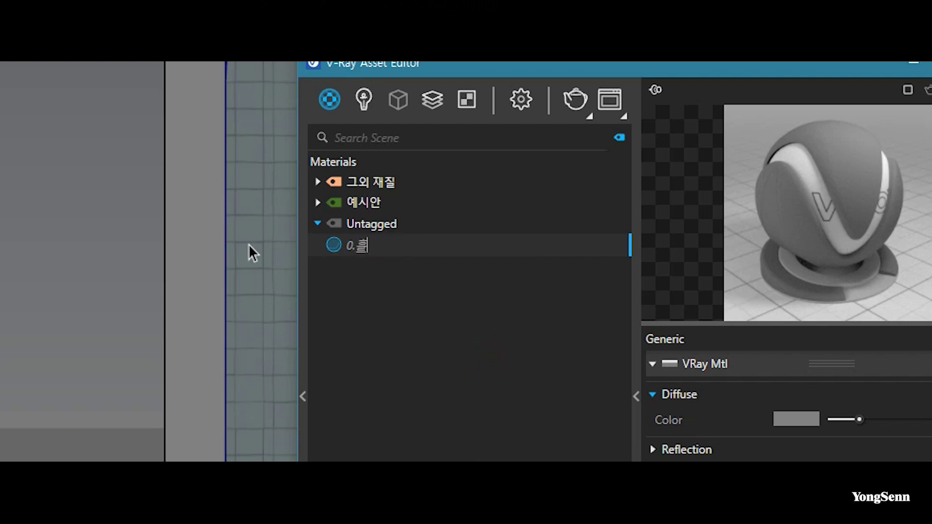
key("Return")
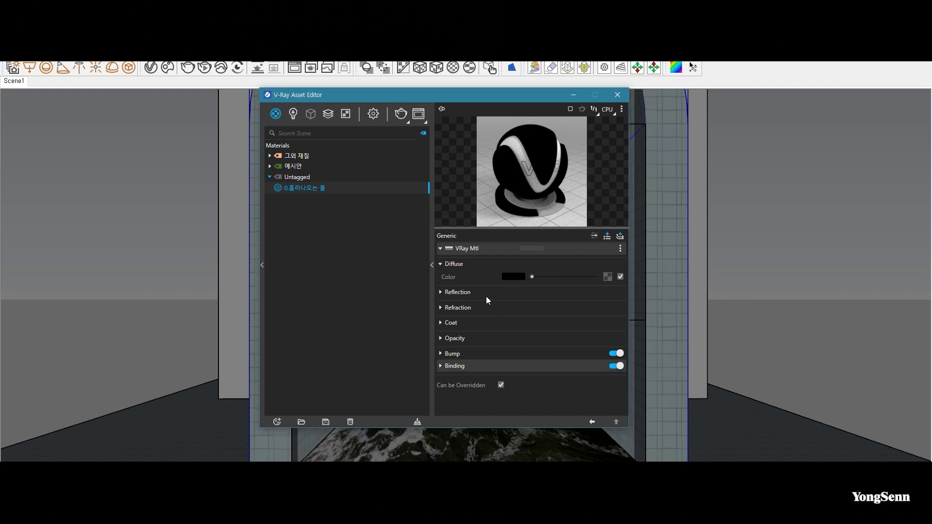
Set the reflection colour to white with a reflection IOR of 2.
left_click(485, 295)
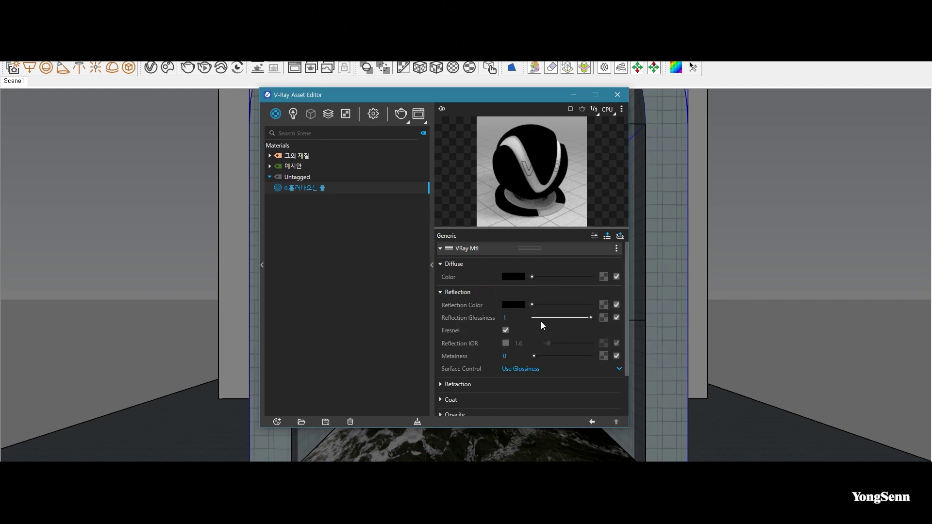
left_click(542, 304)
left_click_drag(564, 312, 601, 305)
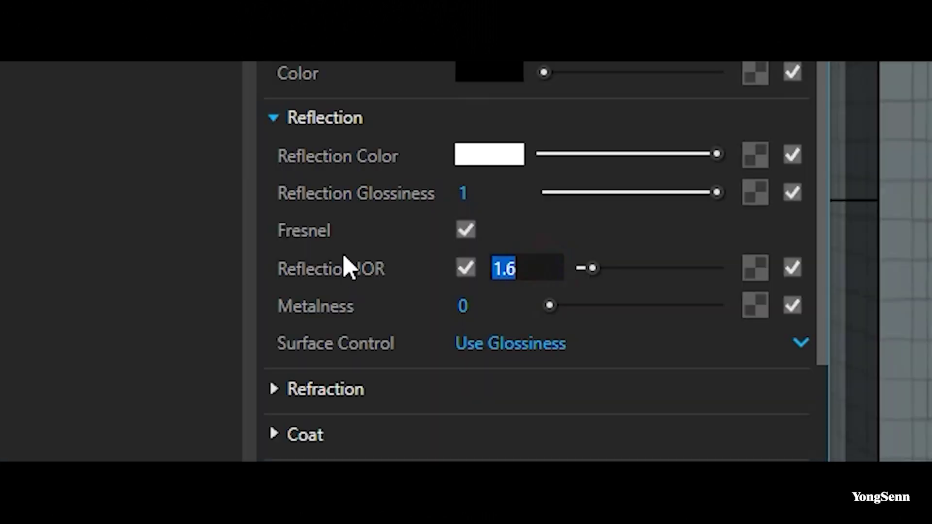
type("2")
key("Return")
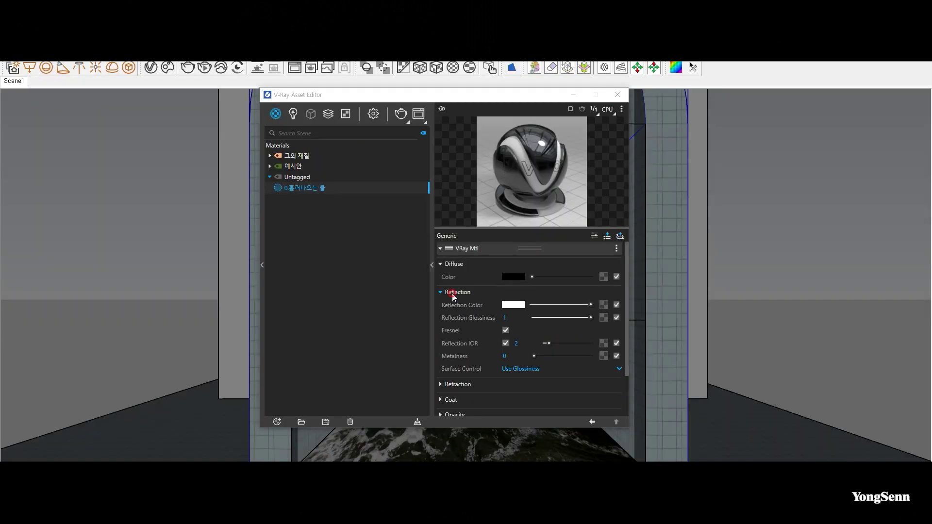
Set the refraction colour to white with a refraction IOR of 1.2.
left_click(452, 293)
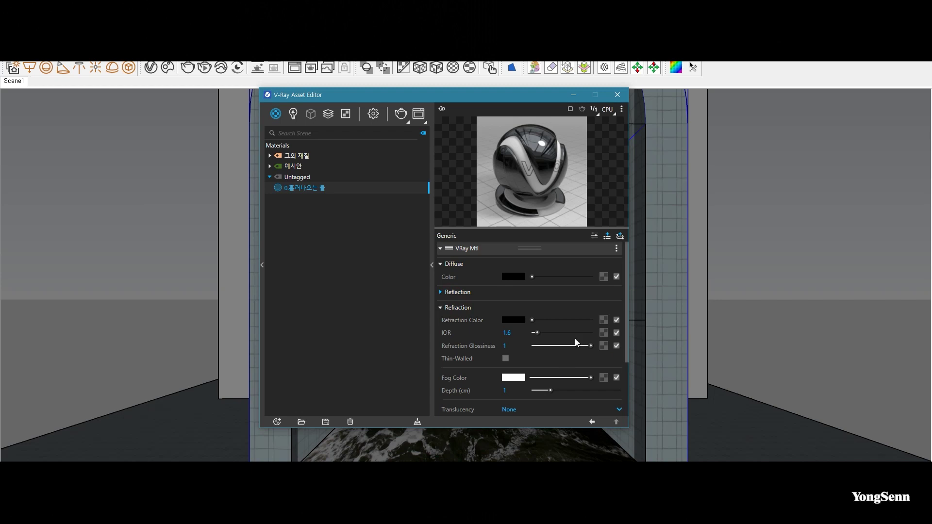
left_click_drag(532, 319, 593, 321)
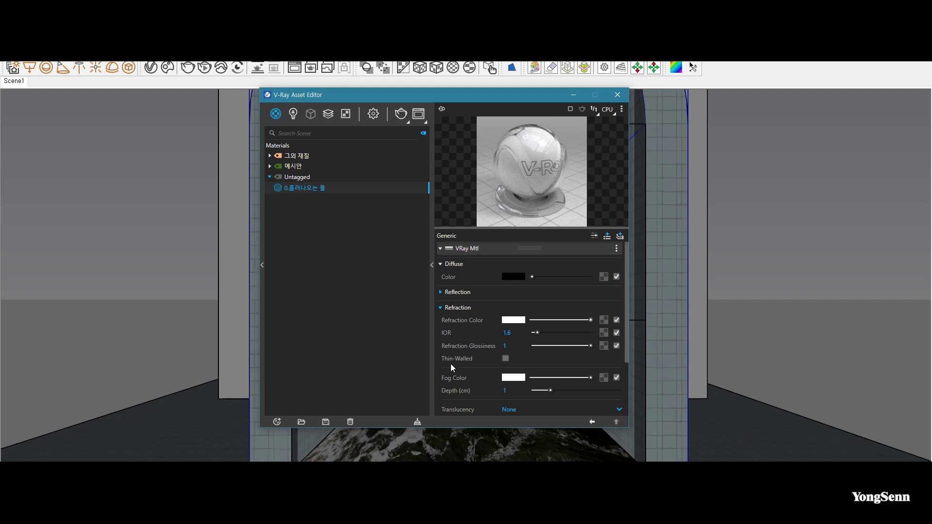
mouse_move(517, 341)
left_mouse_down()
mouse_move(500, 340)
mouse_move(518, 330)
mouse_move(513, 345)
left_mouse_up()
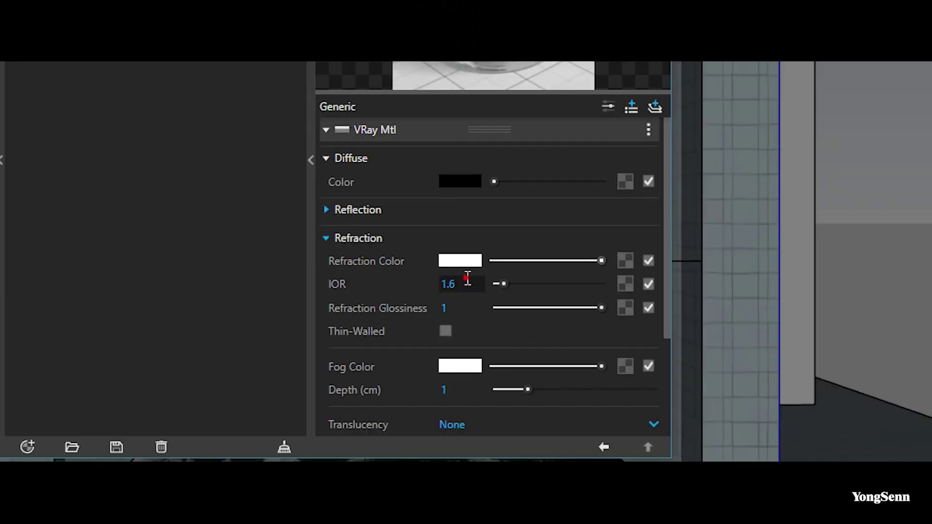
double_click(510, 332)
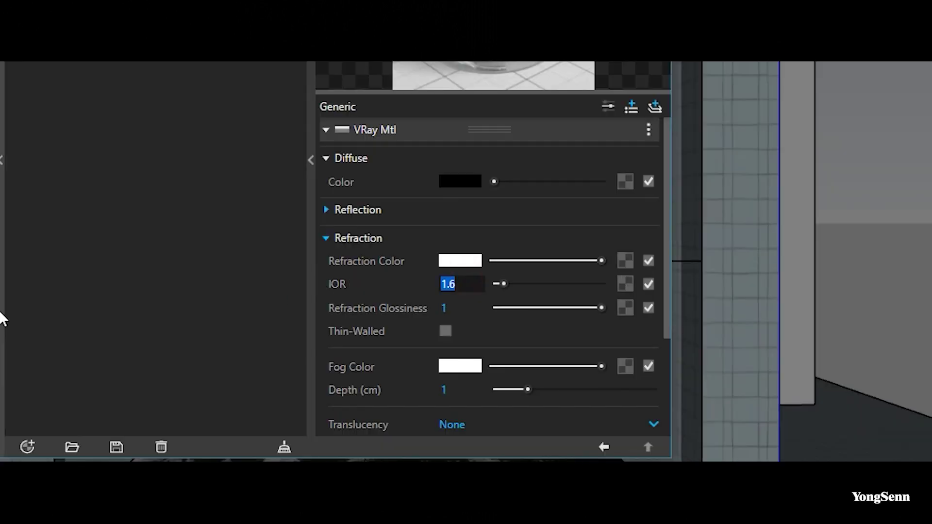
type("1.2")
key("Return")
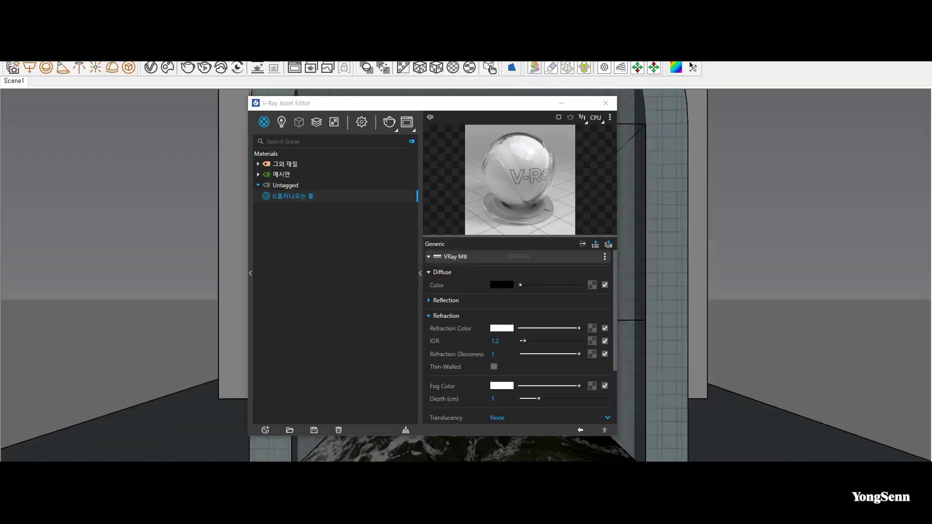
Tint the refraction fog colour a bright cyan.
left_click(492, 107)
left_click_drag(493, 108, 507, 109)
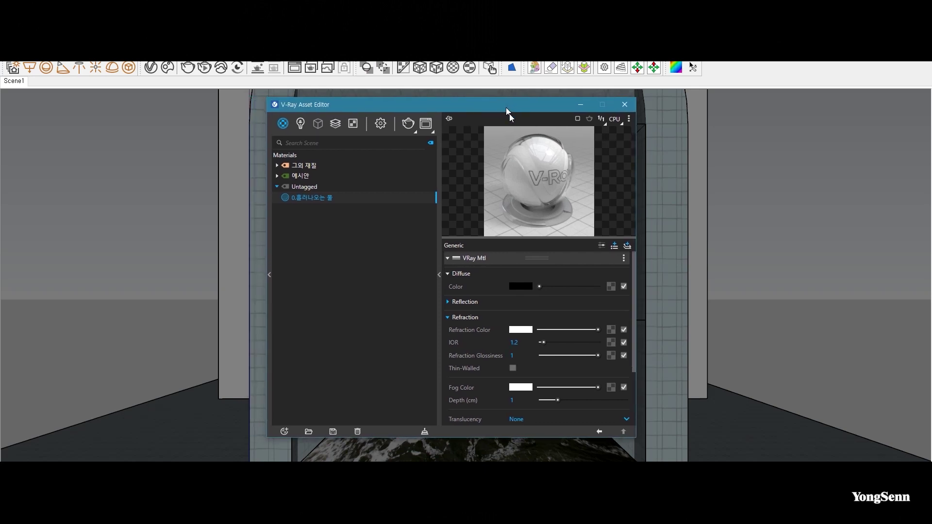
scroll(565, 348, "down", 1)
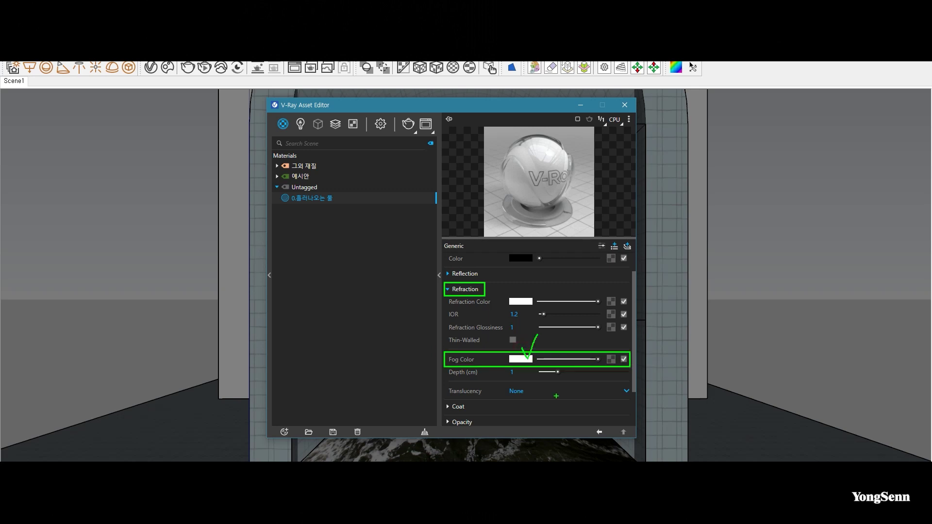
left_click(527, 361)
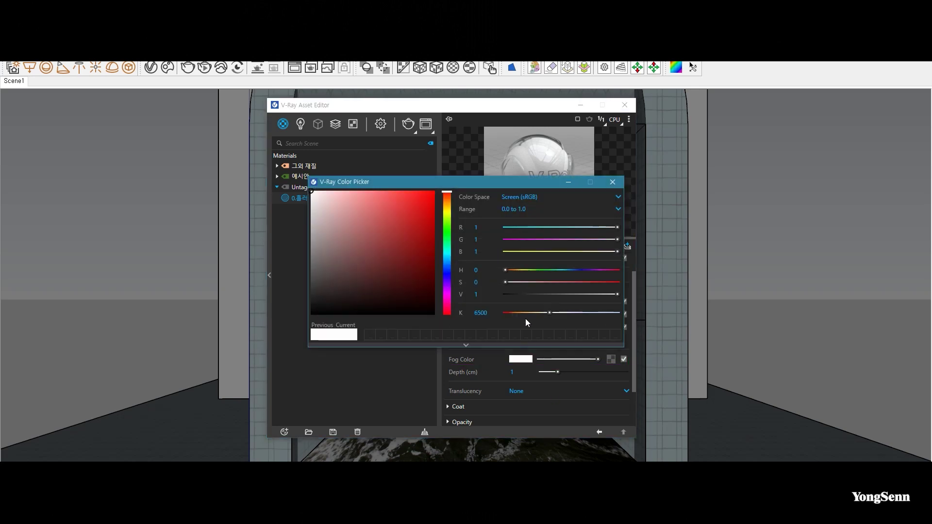
left_click_drag(446, 253, 450, 253)
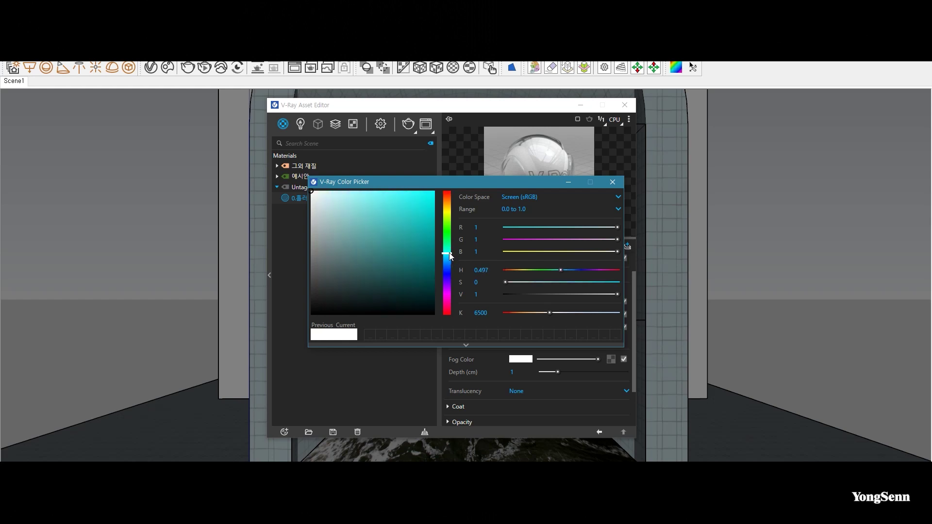
left_click(379, 252)
mouse_move(390, 243)
left_mouse_down()
mouse_move(378, 233)
mouse_move(369, 193)
left_mouse_up()
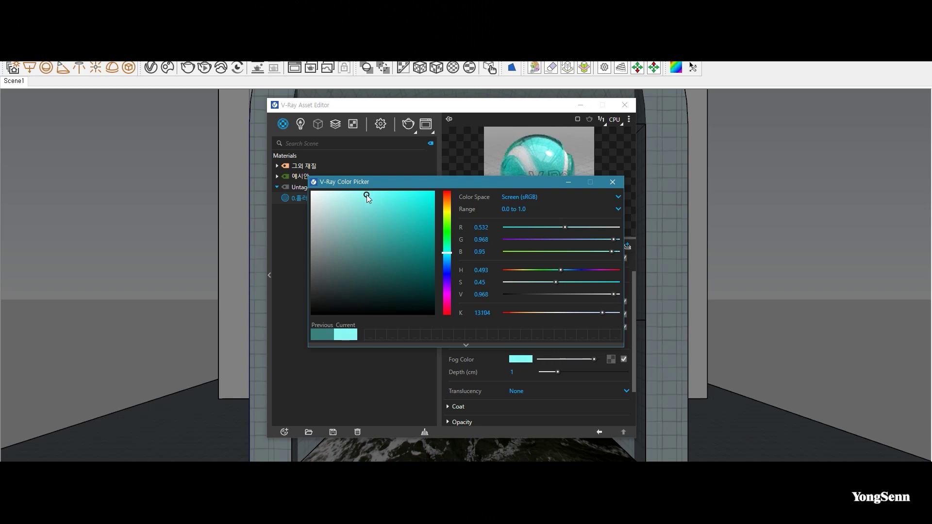
left_click(612, 182)
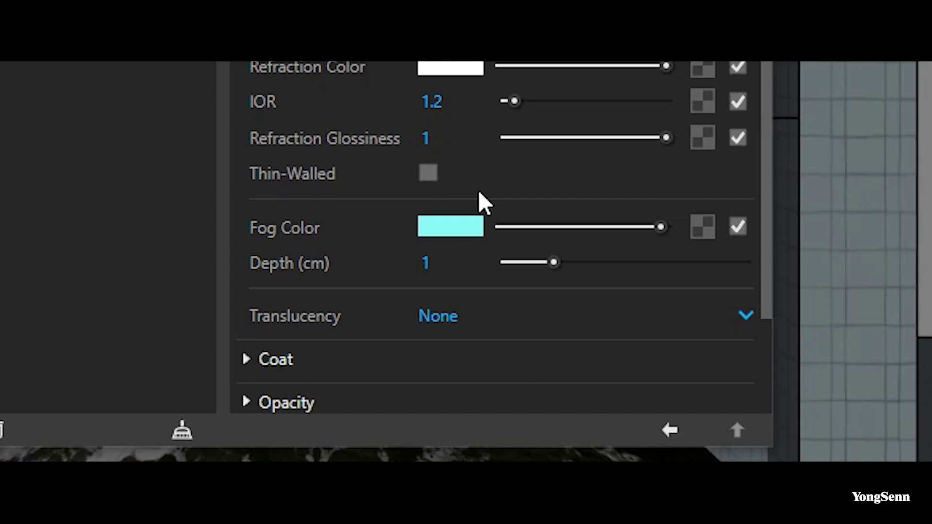
Set the fog depth to 130 cm.
double_click(513, 372)
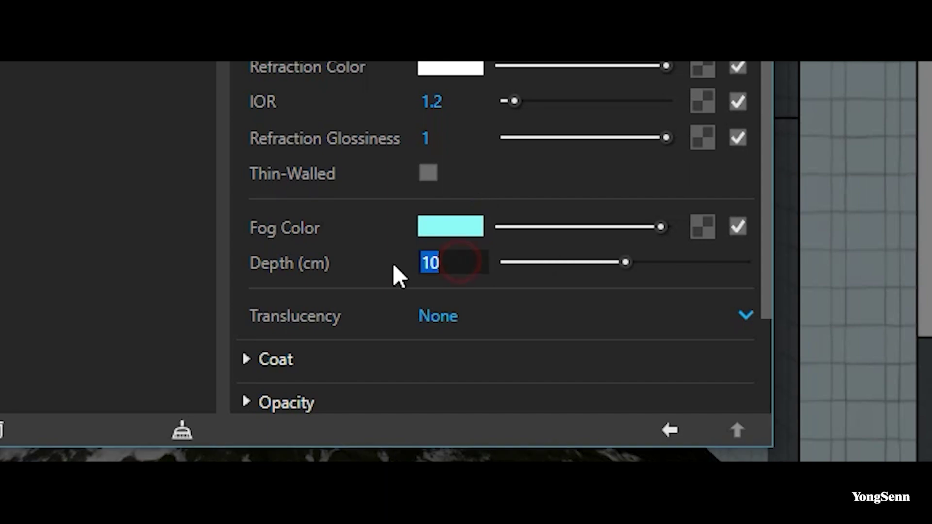
type("50")
type("0.0")
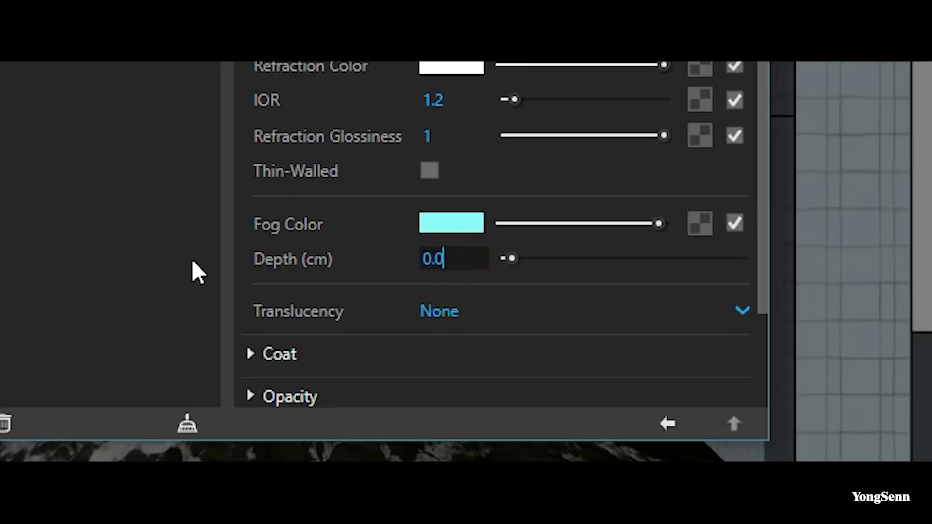
type("1")
key("BackSpace")
type("01")
key("Return")
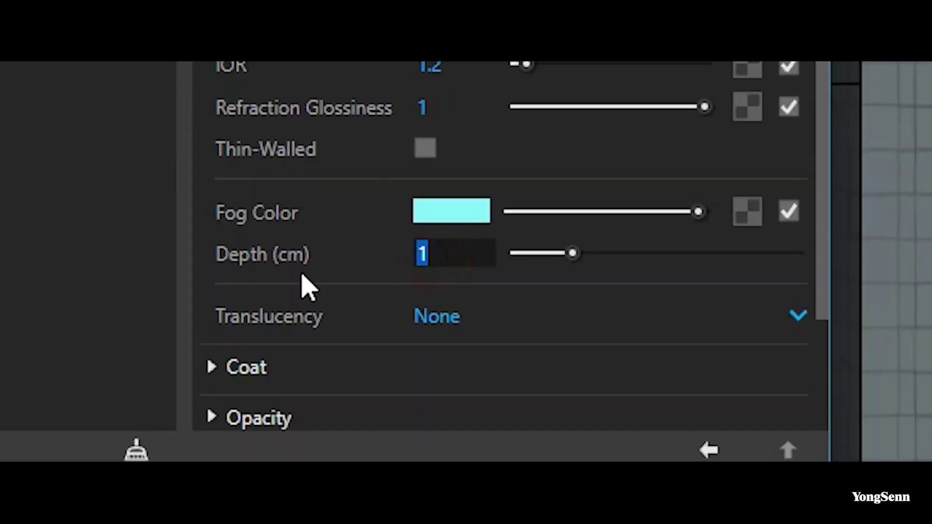
type("130")
key("Return")
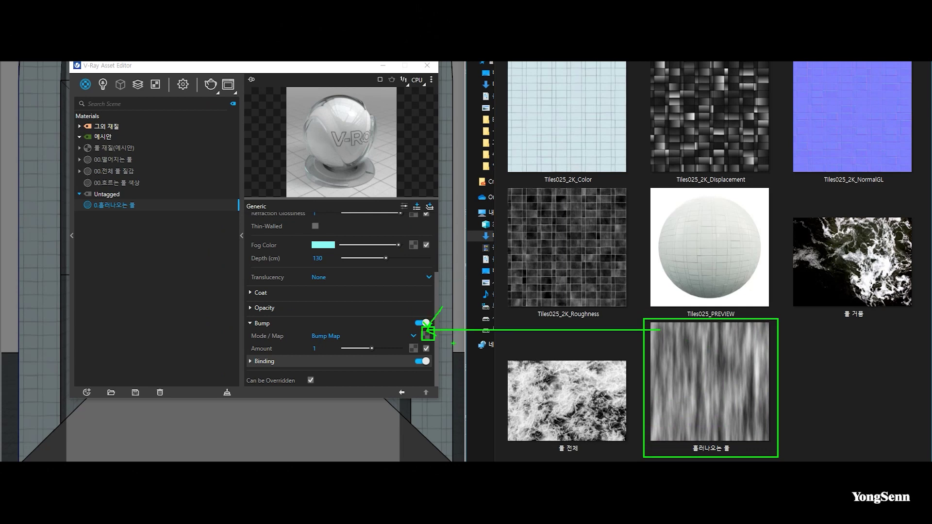
Load the 흘러나오는 물 image as the bump map and reuse it as the custom binding texture.
left_click_drag(711, 406, 423, 336)
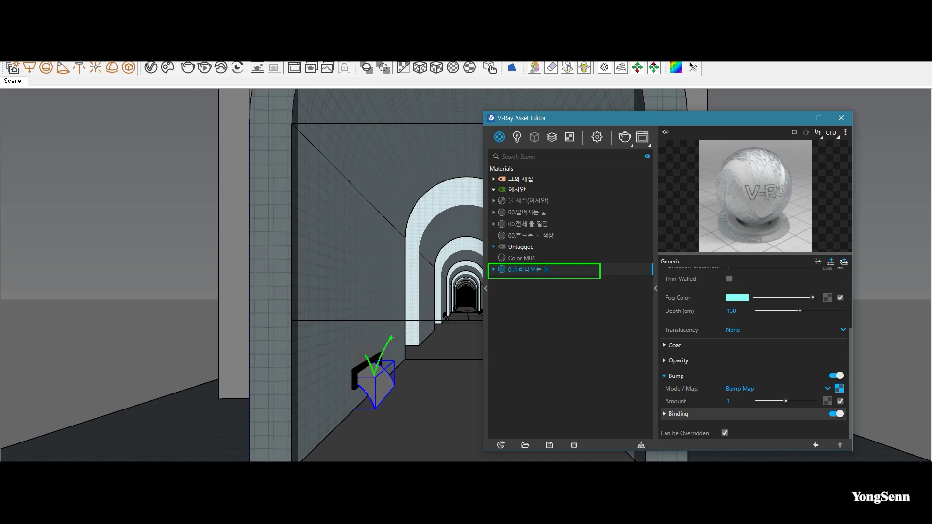
right_click(555, 270)
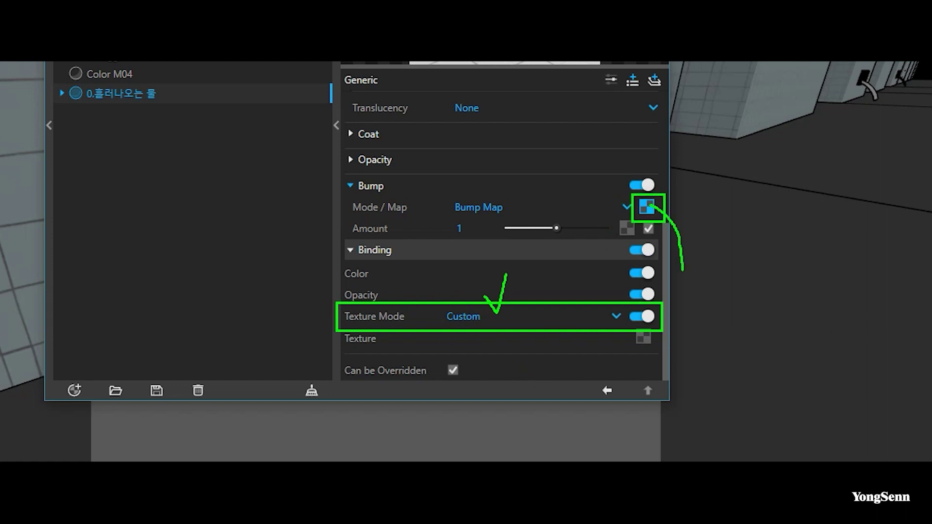
left_click_drag(650, 206, 669, 350)
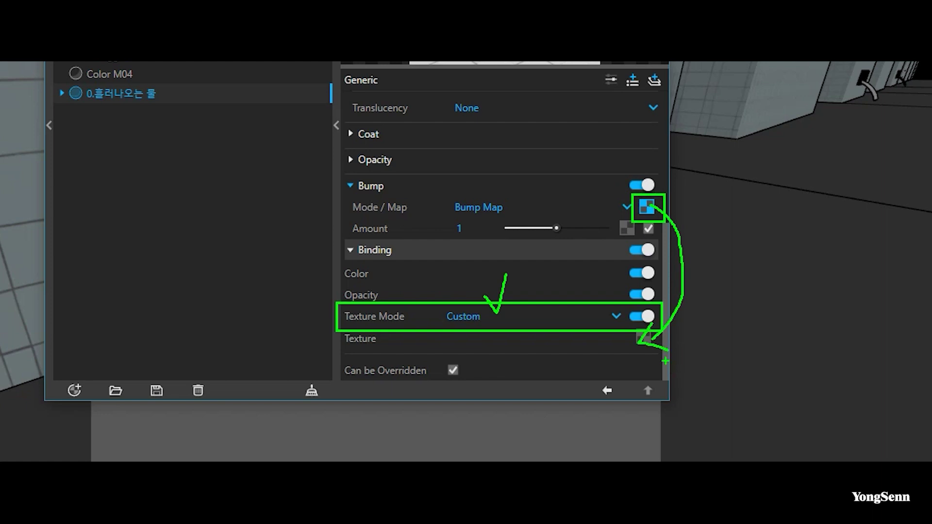
left_click_drag(646, 207, 645, 337)
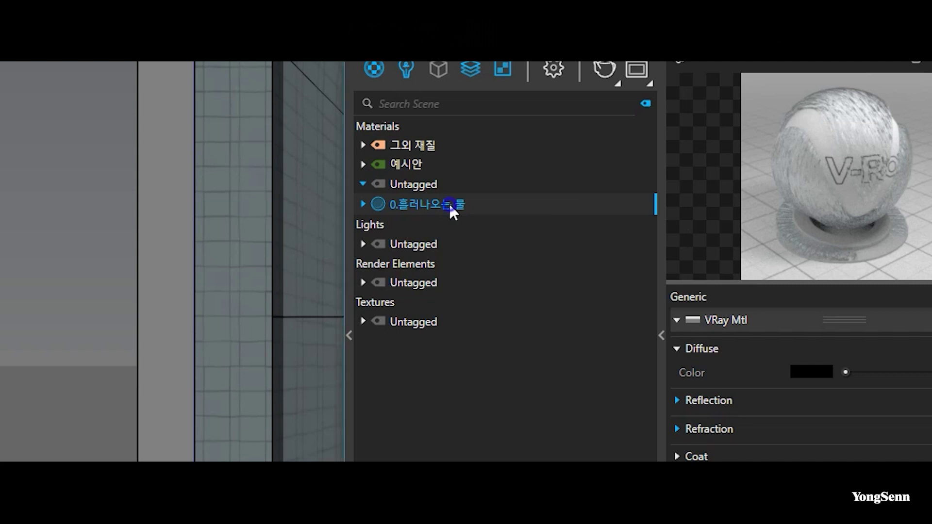
Duplicate the water material and rename the copy '0.전체 물'.
right_click(449, 206)
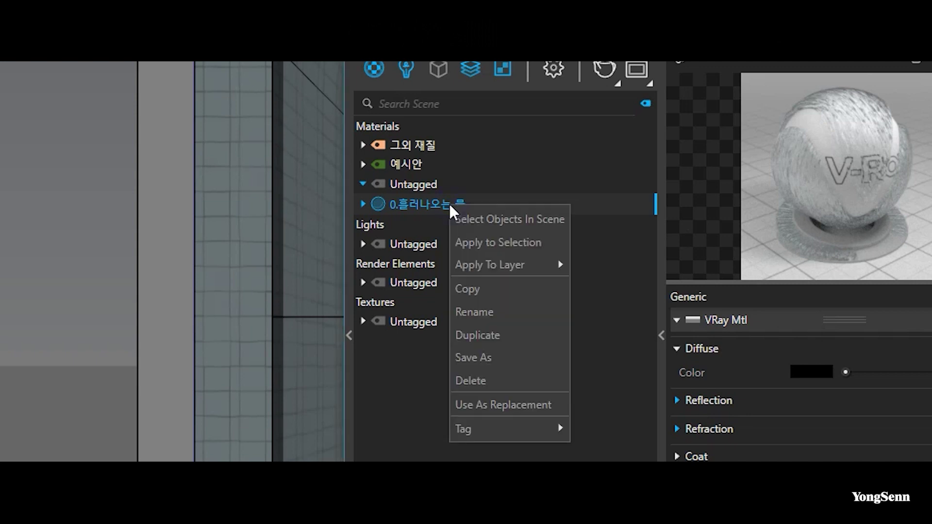
left_click(504, 337)
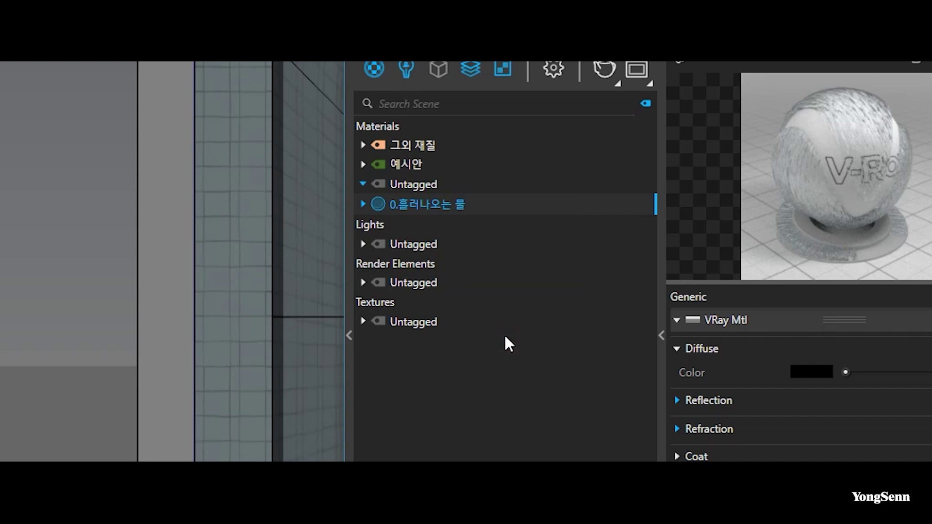
right_click(475, 226)
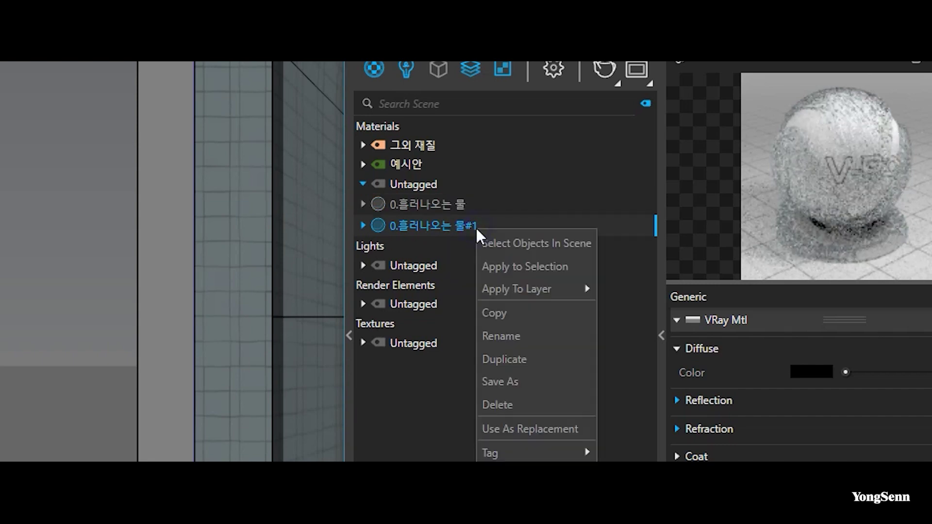
left_click(535, 335)
type("0.e")
type("전체 물")
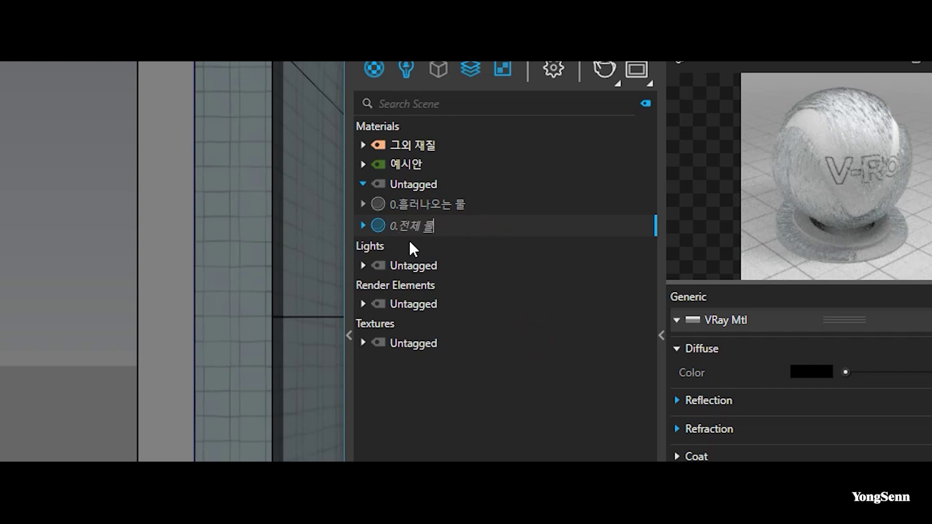
key("Return")
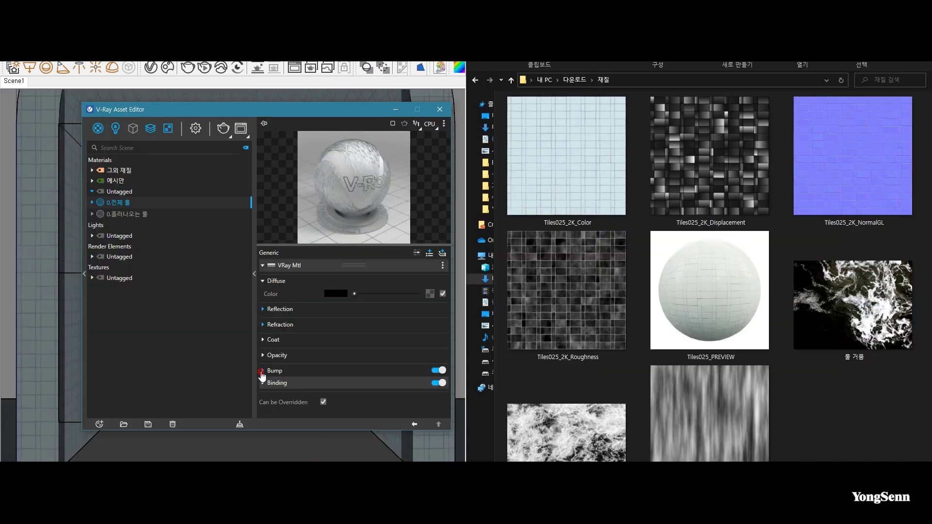
Load 물 전체.jpg as the bump map of 0.전체 물.
left_click(382, 354)
scroll(415, 363, "down", 1)
left_click(438, 367)
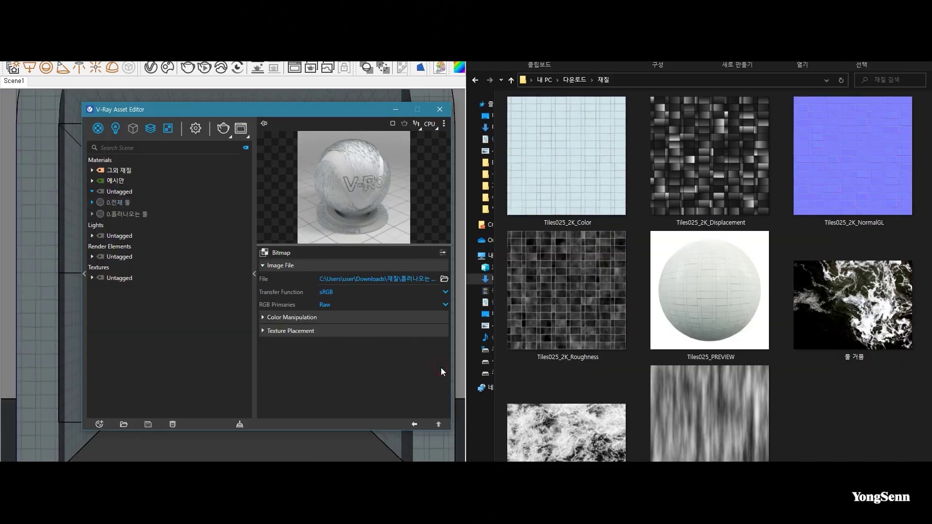
left_click(614, 233)
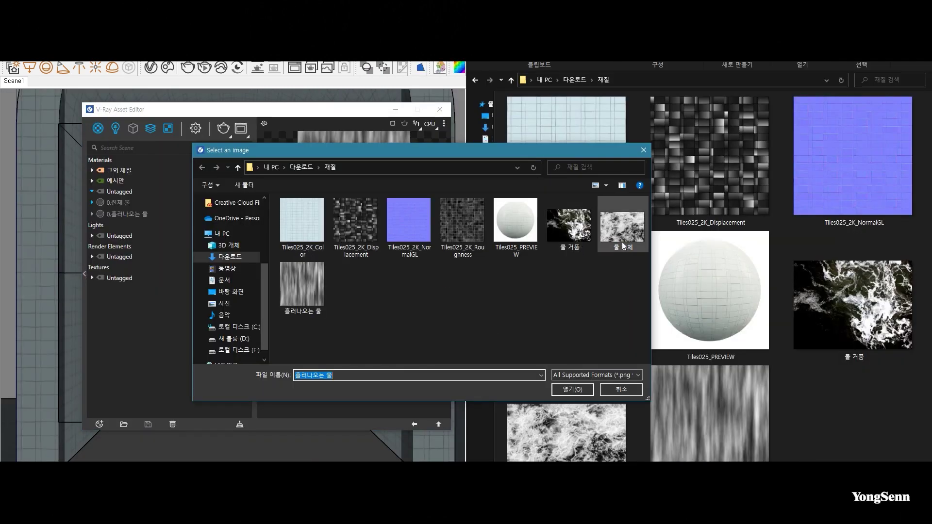
left_click(576, 390)
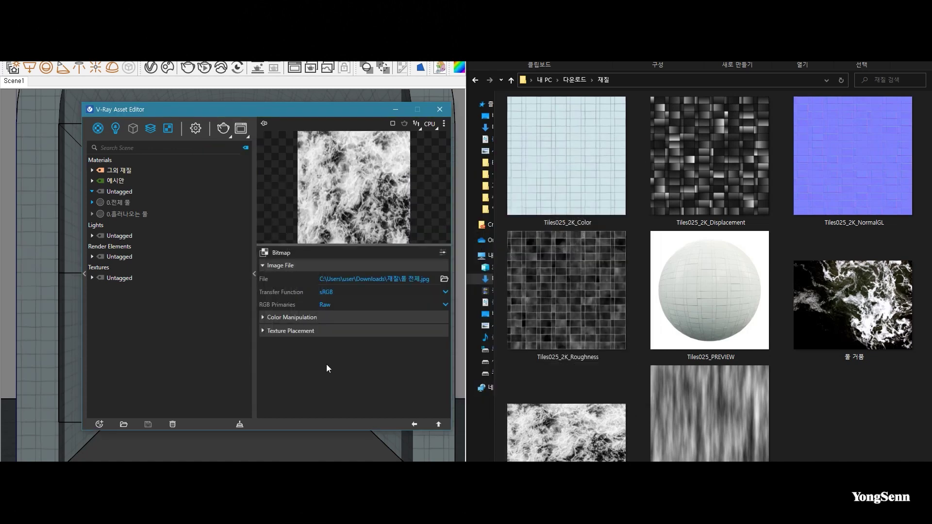
left_click(414, 424)
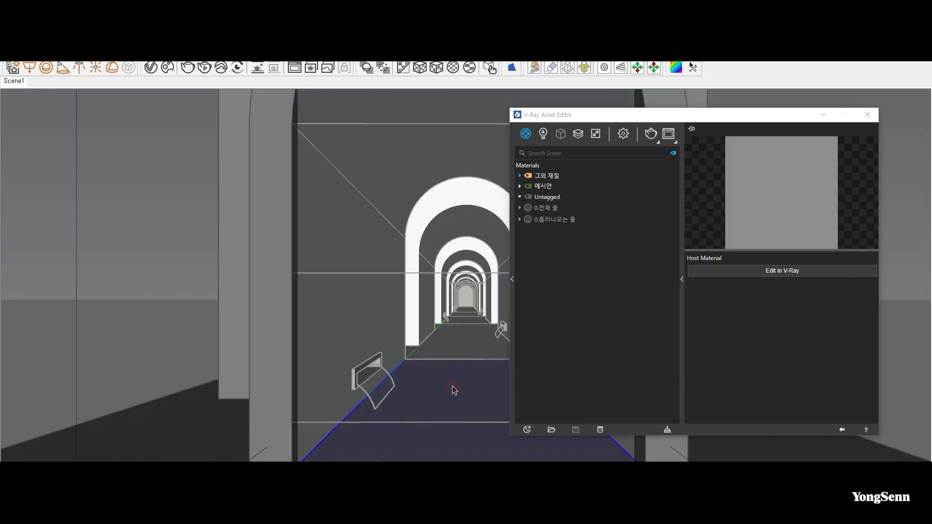
Apply the 0.전체 물 material to the selected tunnel floor.
right_click(566, 213)
left_click(591, 229)
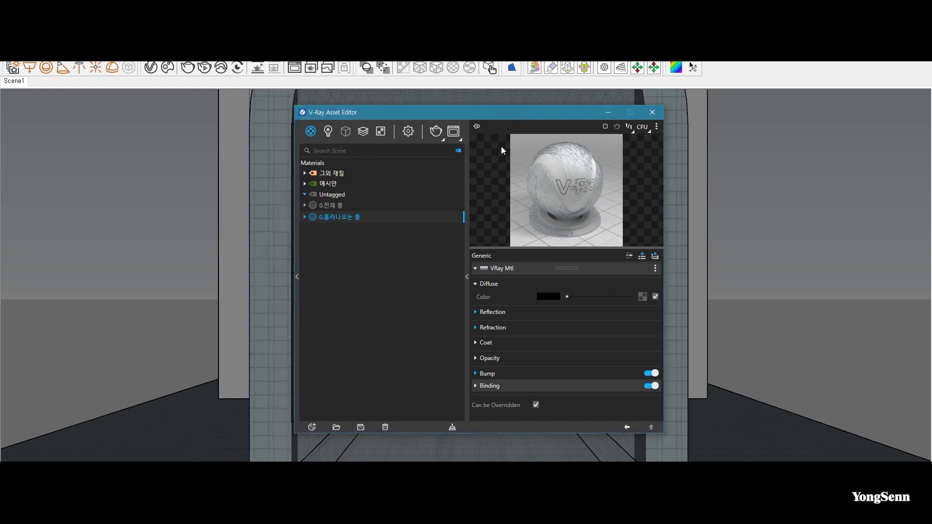
Show the Materials types available under Create Asset.
left_click(312, 428)
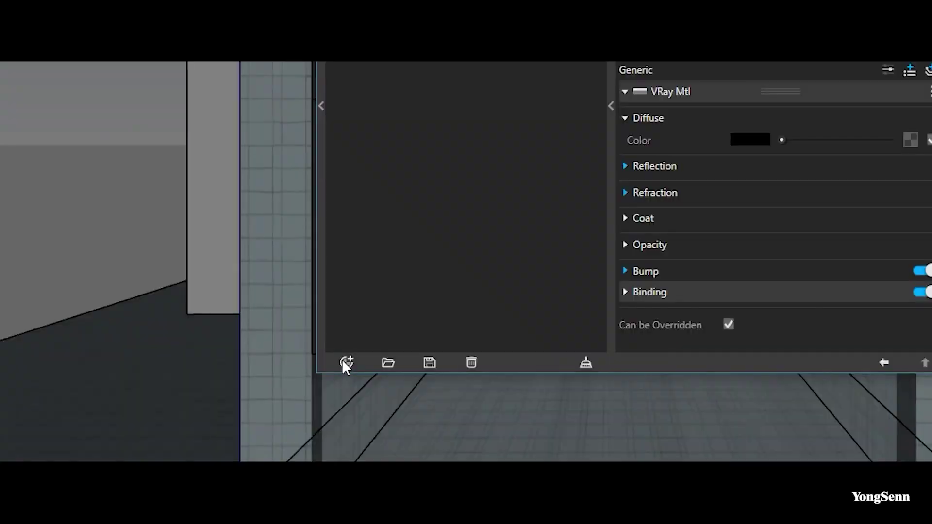
left_click(345, 361)
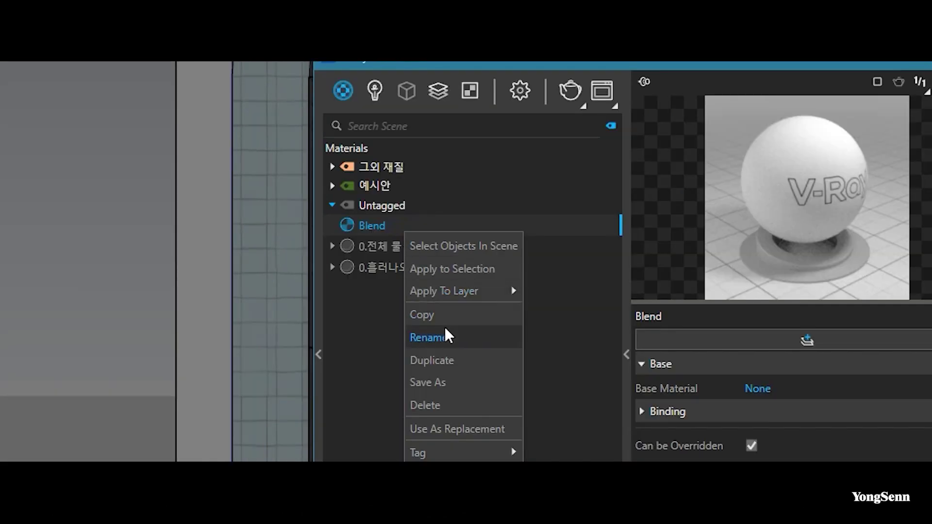
Name the new Blend material '물 재질 Blend' and set its base material to 0.전체 물.
left_click(452, 333)
type("물 재질")
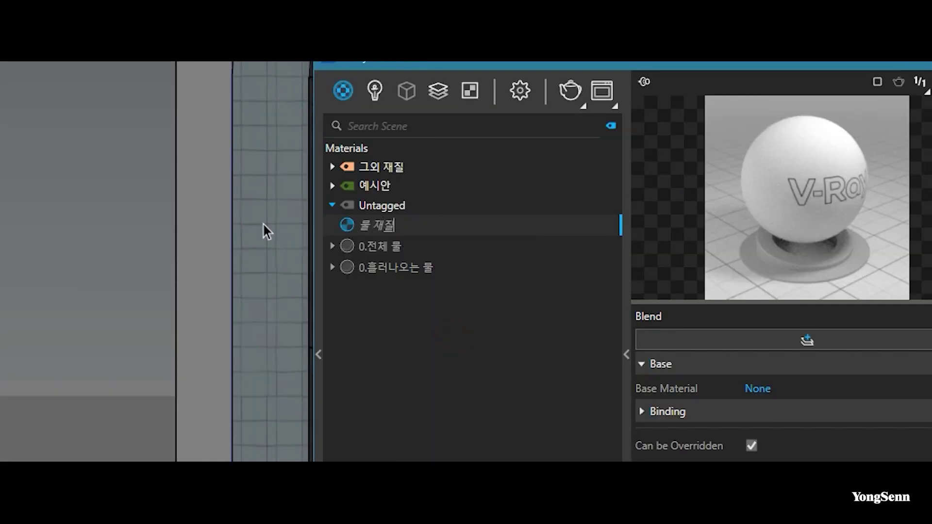
type(" Blend")
key("Return")
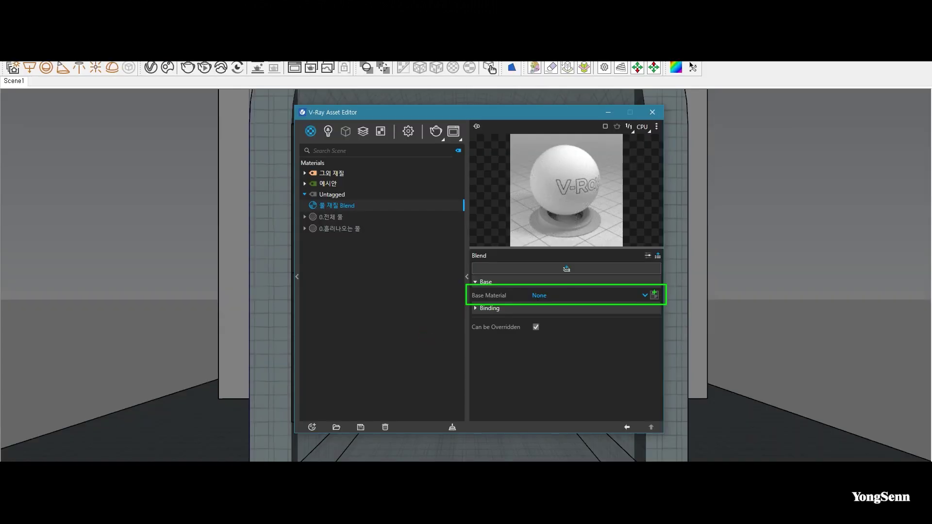
left_click(584, 294)
left_click(598, 180)
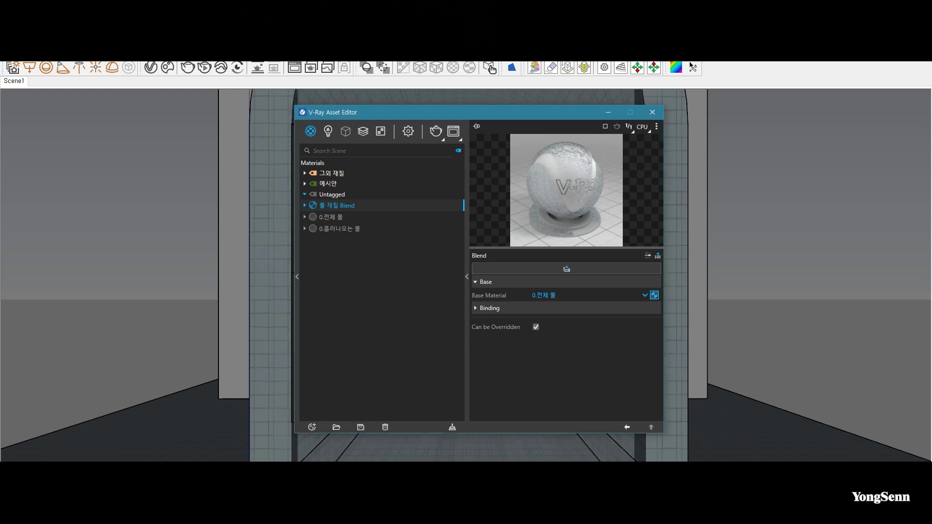
left_click(312, 427)
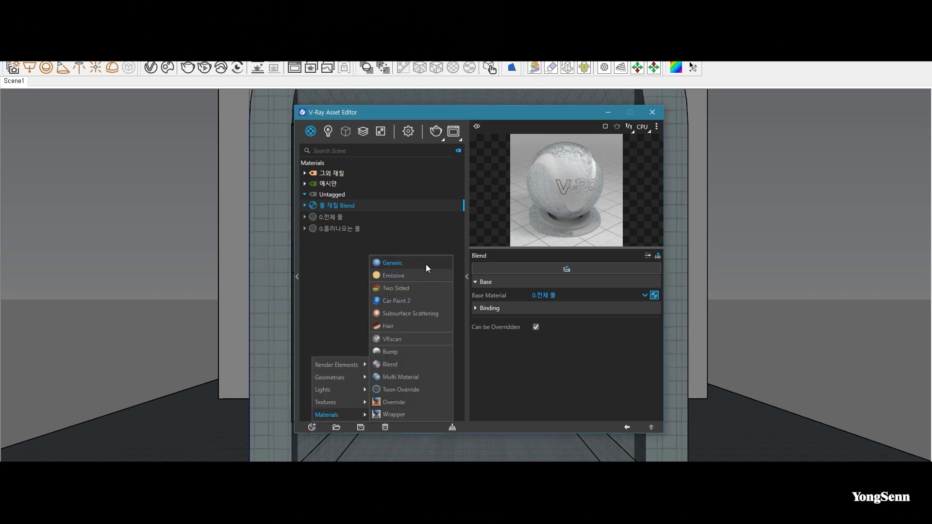
Create a new Generic material named '0.거품색상'.
mouse_move(328, 414)
left_click(425, 264)
right_click(337, 240)
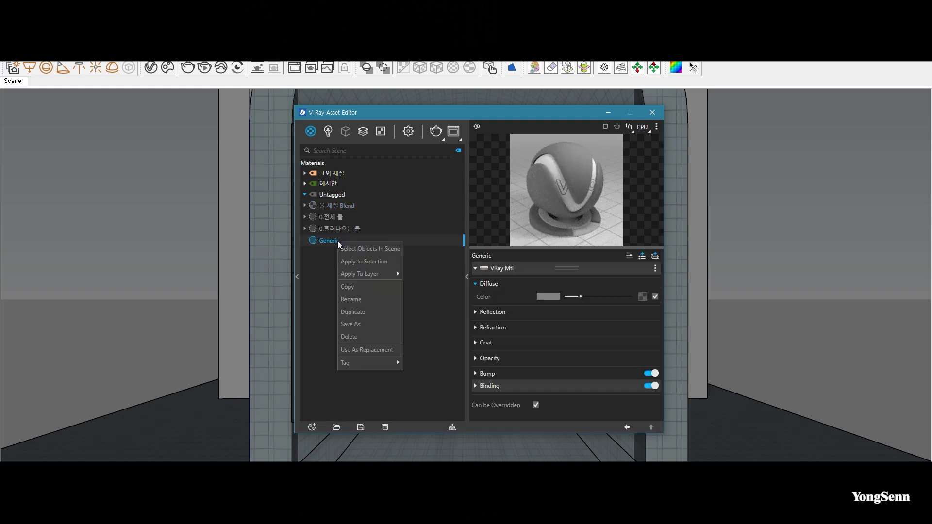
left_click(391, 301)
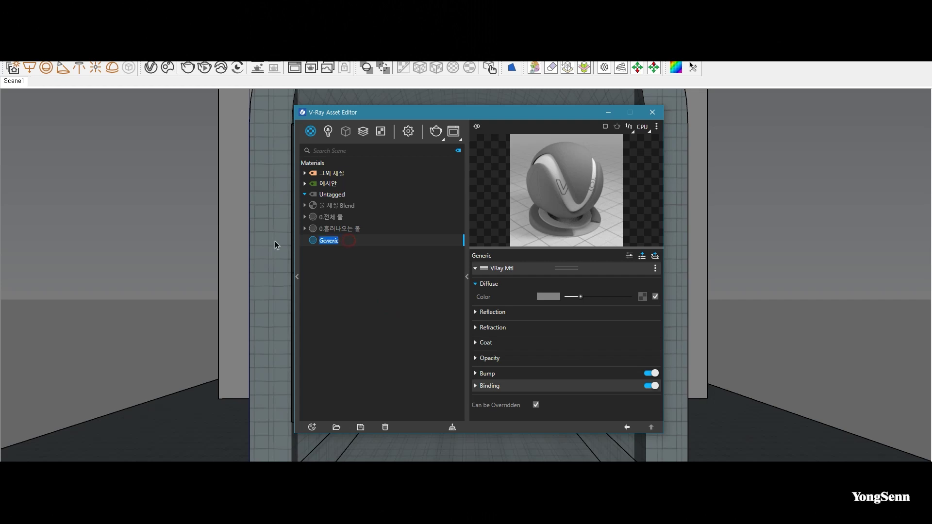
type("0.거품색상")
key("Return")
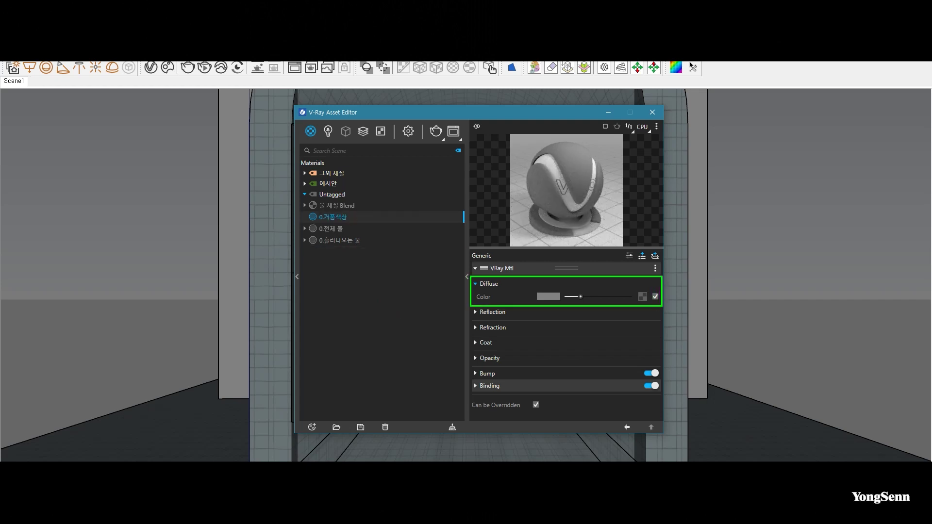
Set the 0.거품색상 diffuse colour to a bright, saturated cyan.
left_click_drag(550, 286, 570, 275)
left_click(551, 297)
left_click_drag(450, 251, 450, 256)
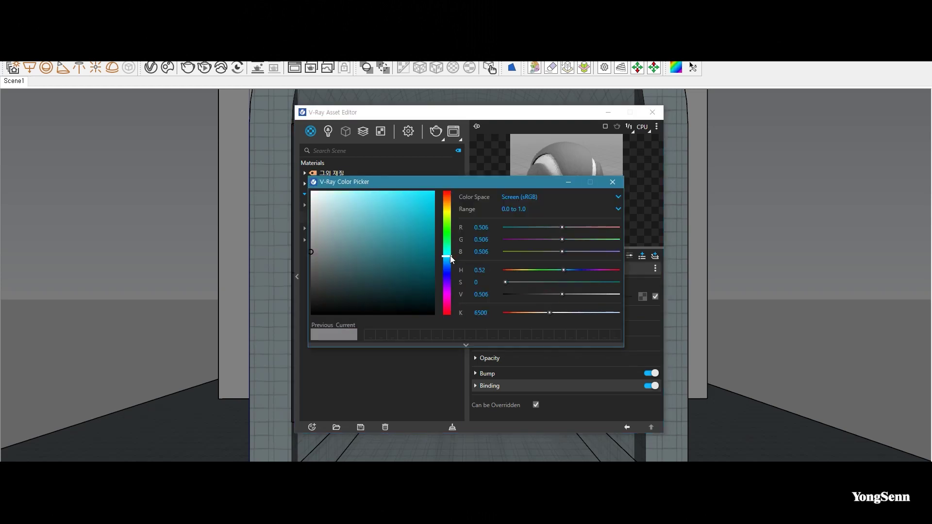
left_click(378, 230)
left_click_drag(365, 198, 353, 173)
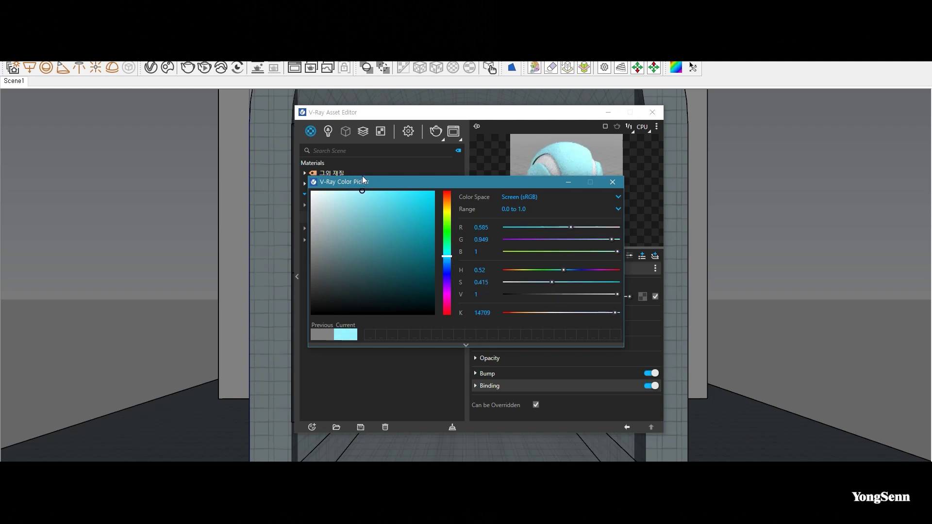
left_click(616, 182)
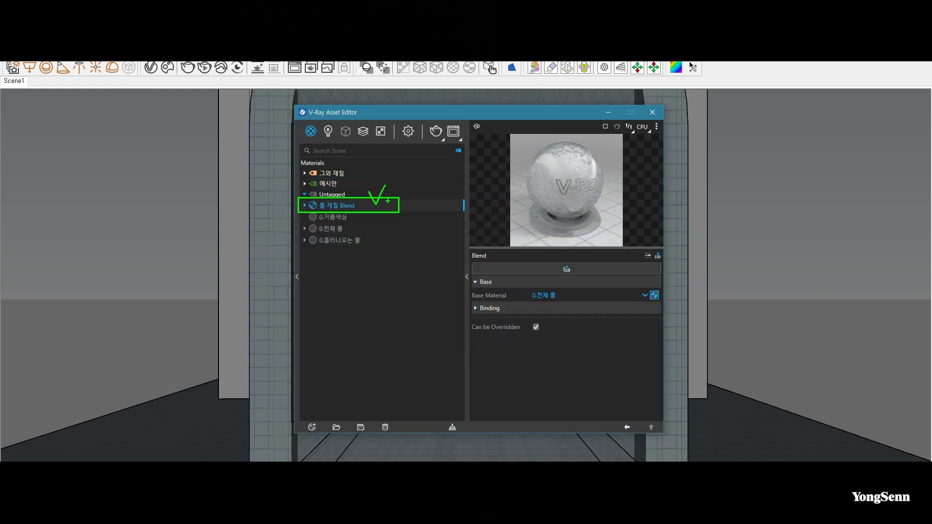
mouse_move(397, 211)
left_mouse_down()
mouse_move(581, 280)
mouse_move(587, 249)
left_mouse_up()
Add a coat layer to the Blend and set its material to 0.거품색상.
left_click(566, 269)
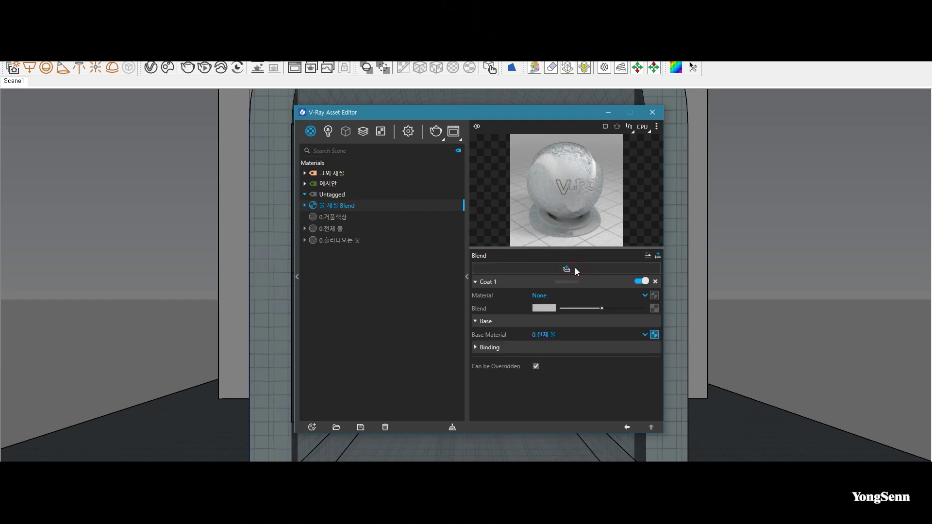
left_click(570, 297)
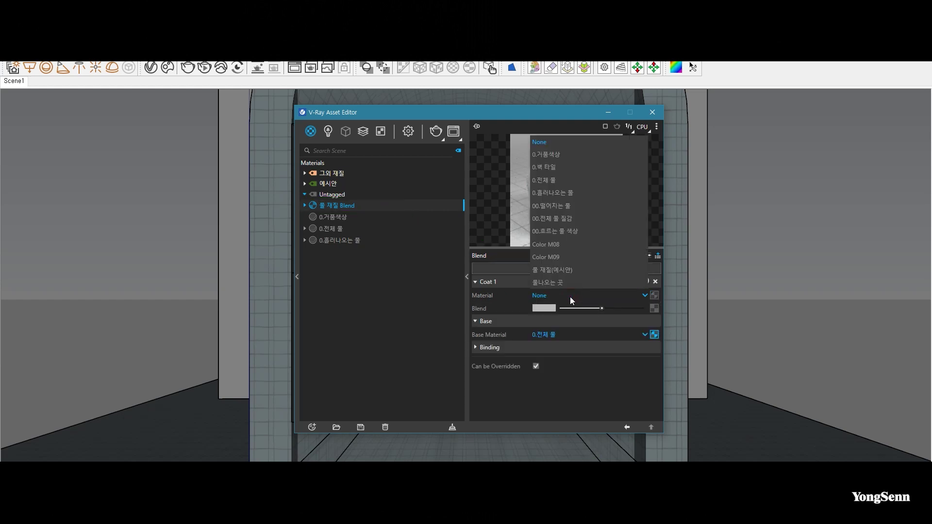
left_click(572, 154)
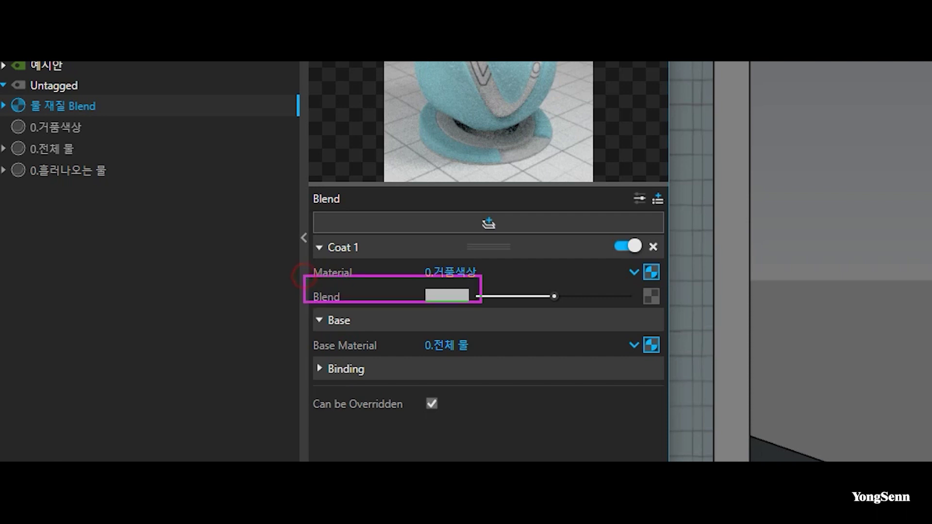
Mask the coat with the 물 거품 image as a bitmap blend texture.
mouse_move(633, 268)
left_mouse_down()
mouse_move(649, 294)
mouse_move(689, 245)
left_mouse_up()
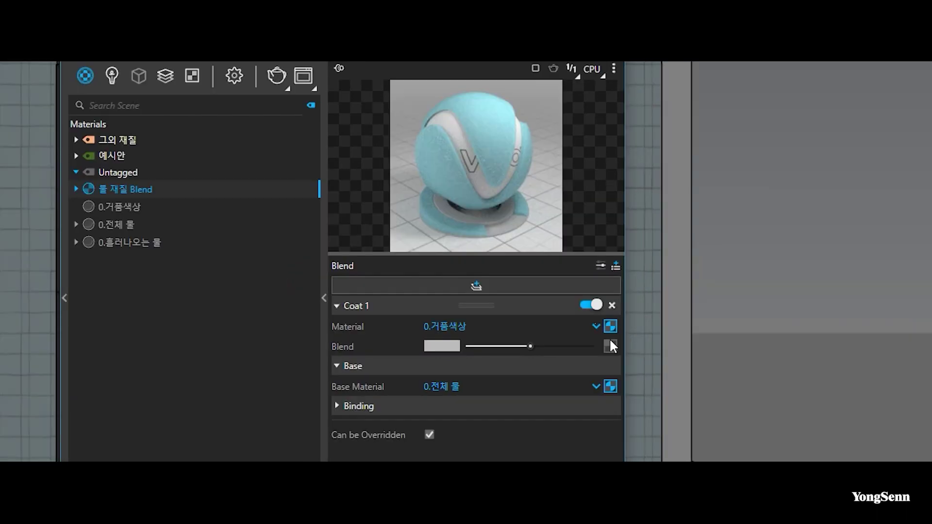
left_click(610, 348)
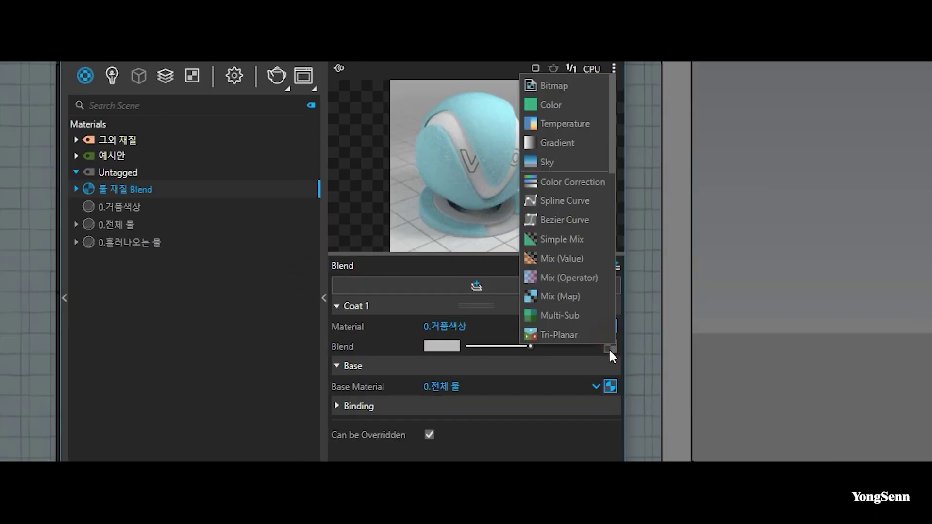
left_click(580, 85)
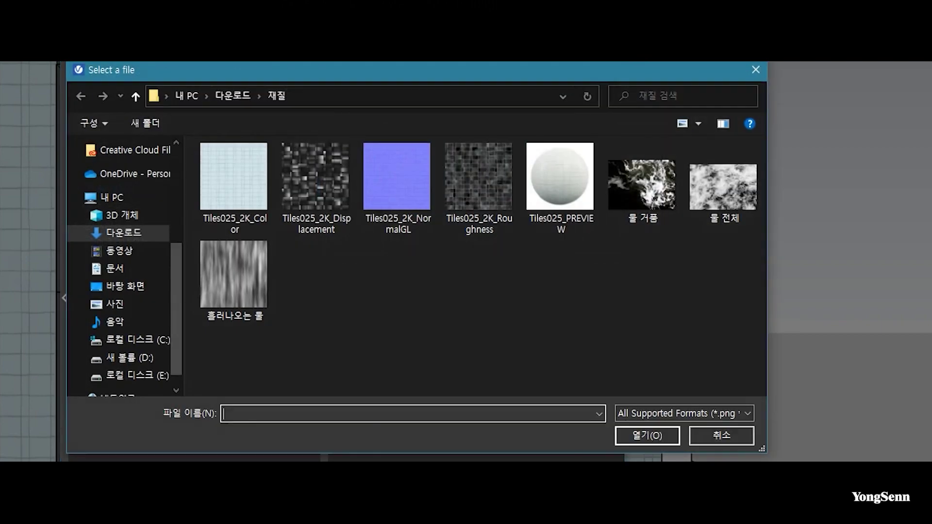
left_click(670, 214)
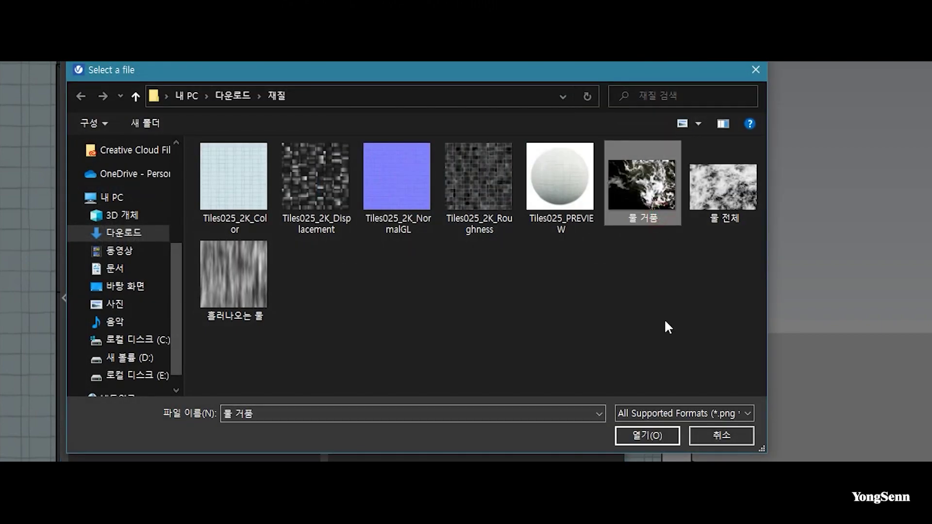
left_click(651, 436)
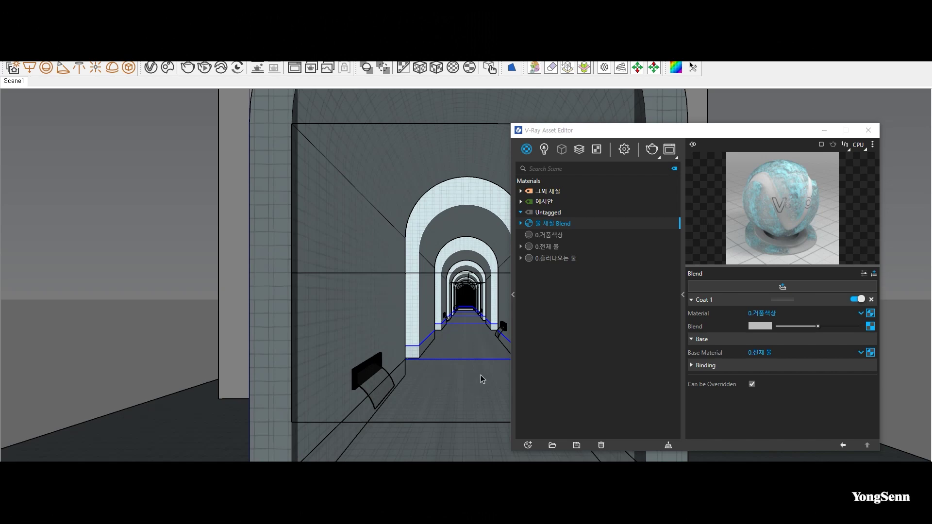
Select the box on the tunnel floor and apply the 물 재질 Blend material to it.
left_click_drag(605, 137, 622, 153)
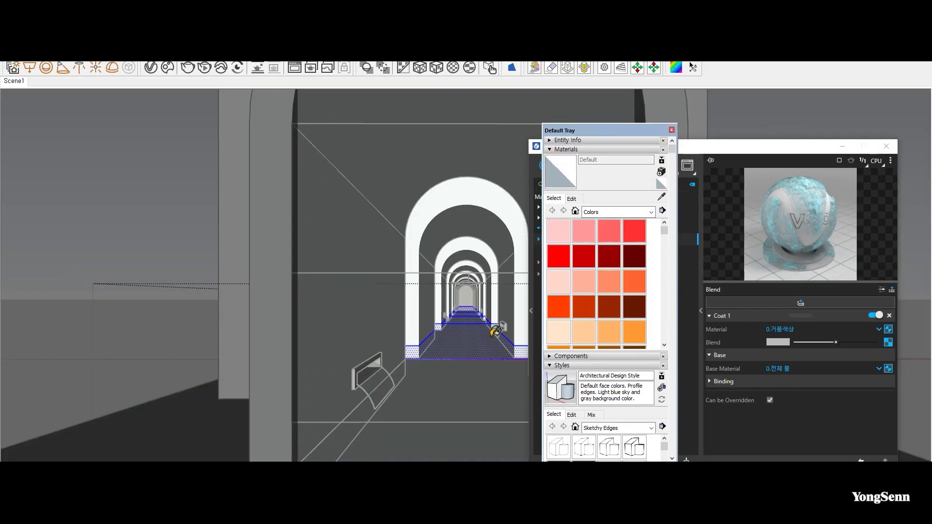
left_click(488, 334)
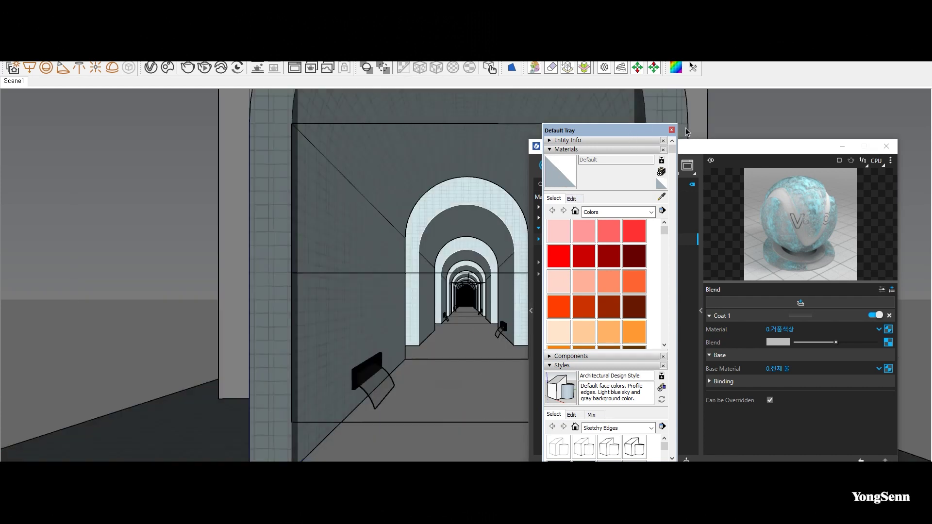
left_click(448, 420)
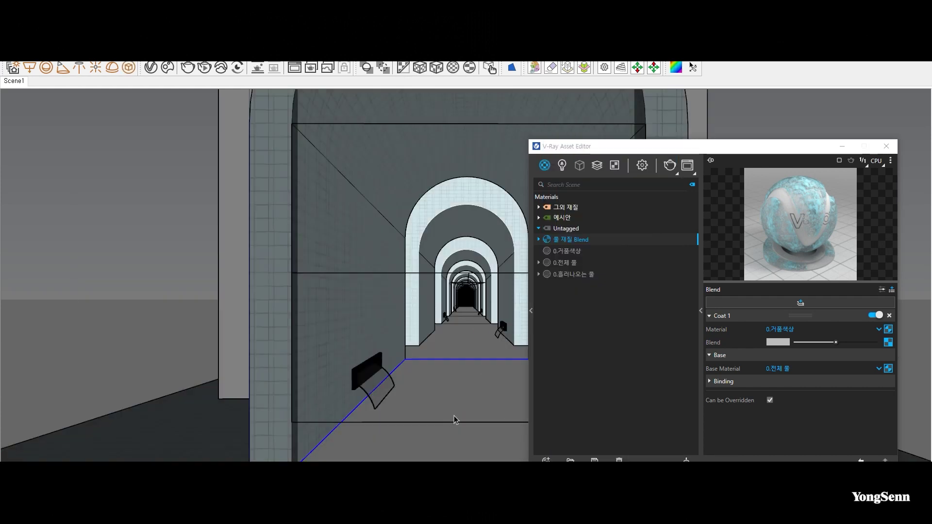
right_click(568, 243)
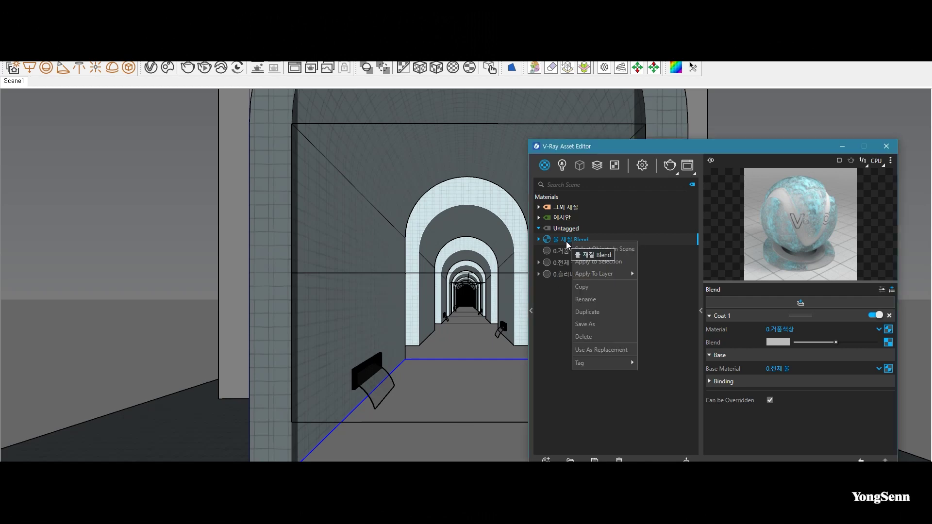
left_click(600, 264)
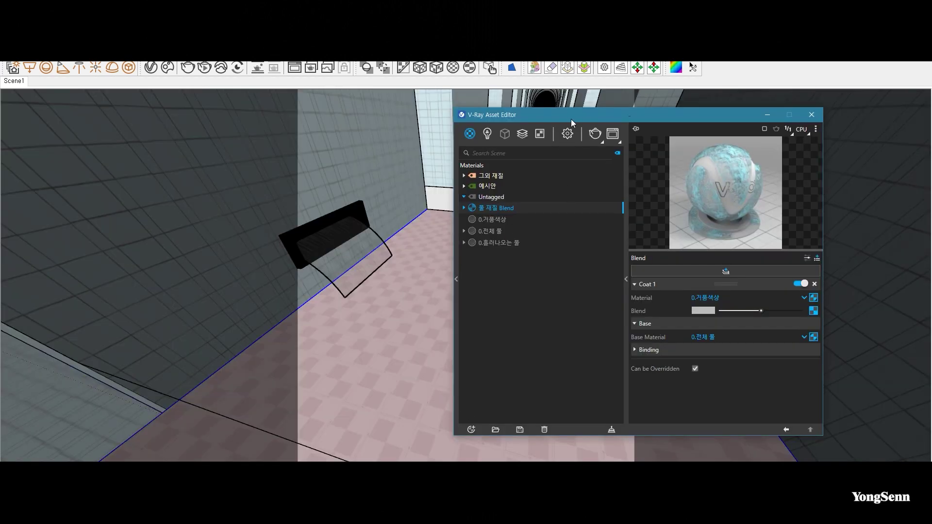
left_click(768, 115)
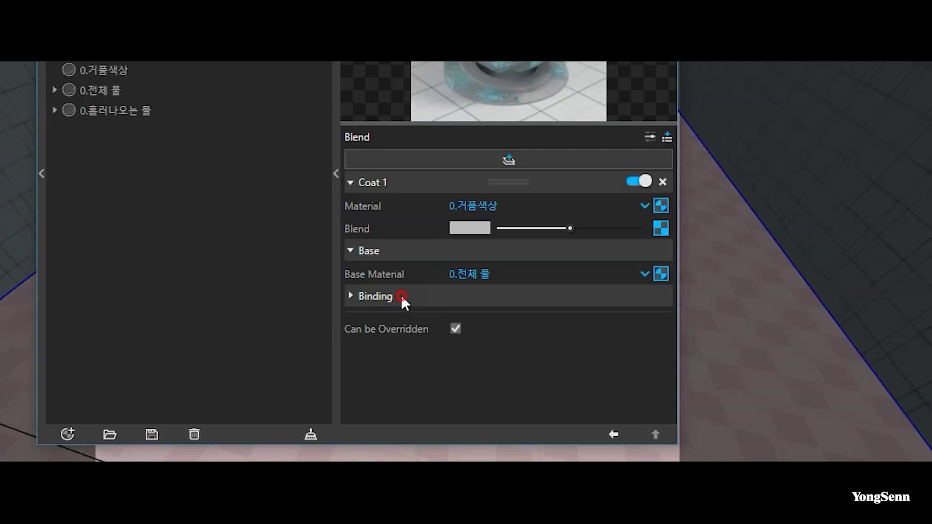
Set Binding to Custom with a pasted copy of the blend texture, projected Tri-Planar (Fit).
left_click(401, 296)
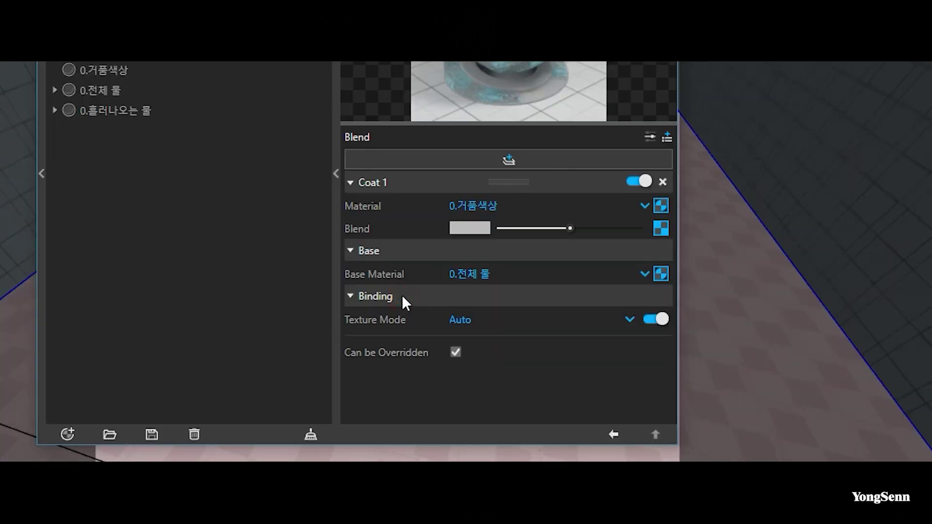
left_click(541, 319)
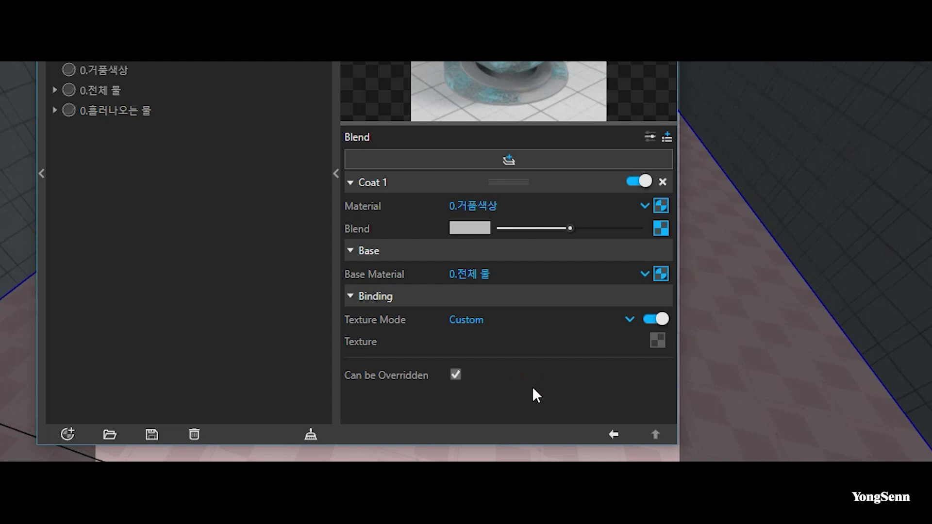
mouse_move(661, 228)
left_mouse_down()
mouse_move(686, 319)
mouse_move(660, 342)
left_mouse_up()
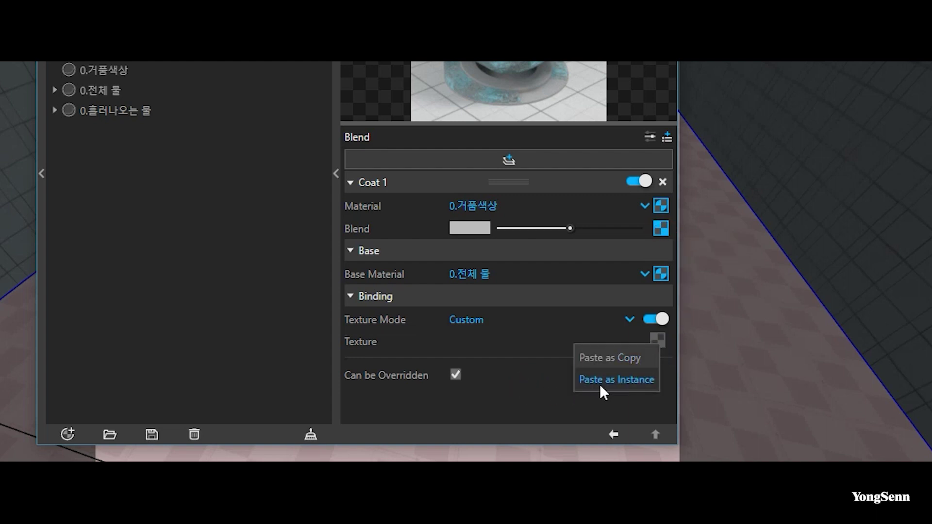
left_click(624, 360)
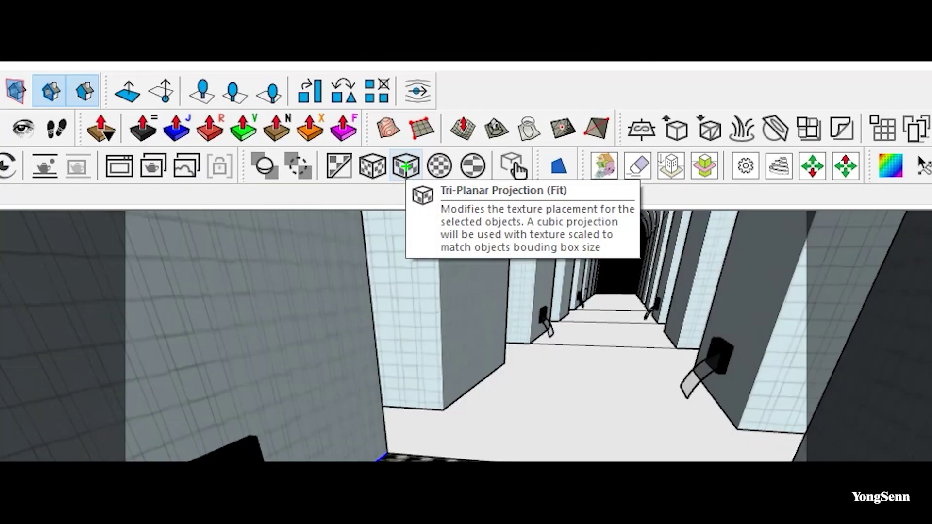
left_click(402, 181)
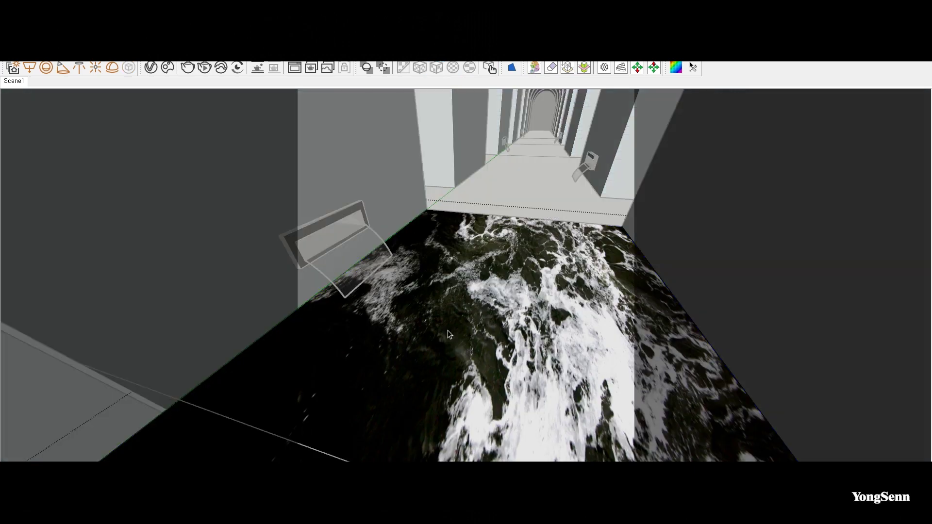
Slide the water texture across the floor face using Texture > Position.
left_click(432, 311)
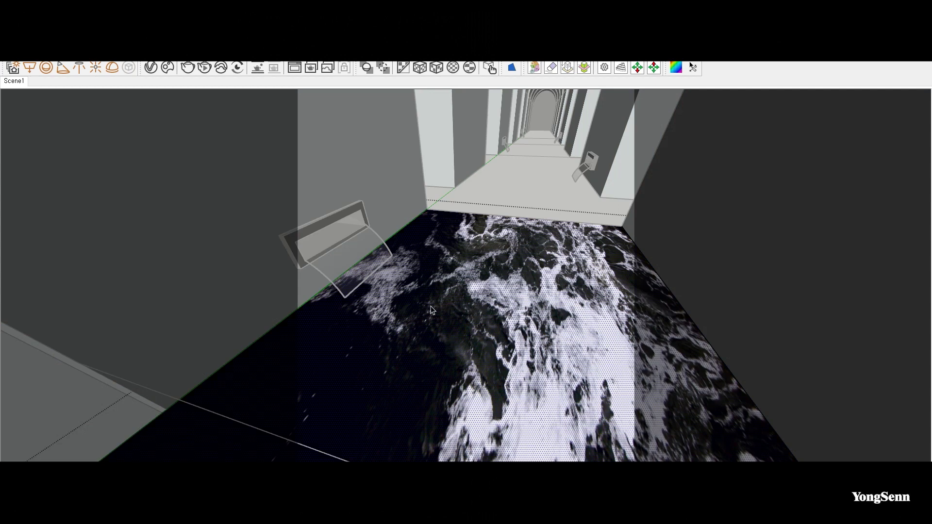
right_click(432, 310)
mouse_move(458, 210)
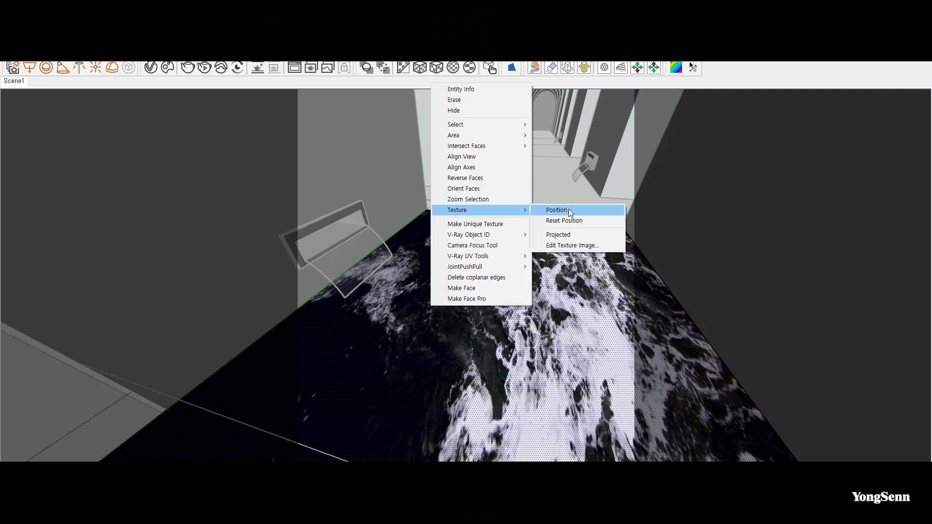
left_click(556, 210)
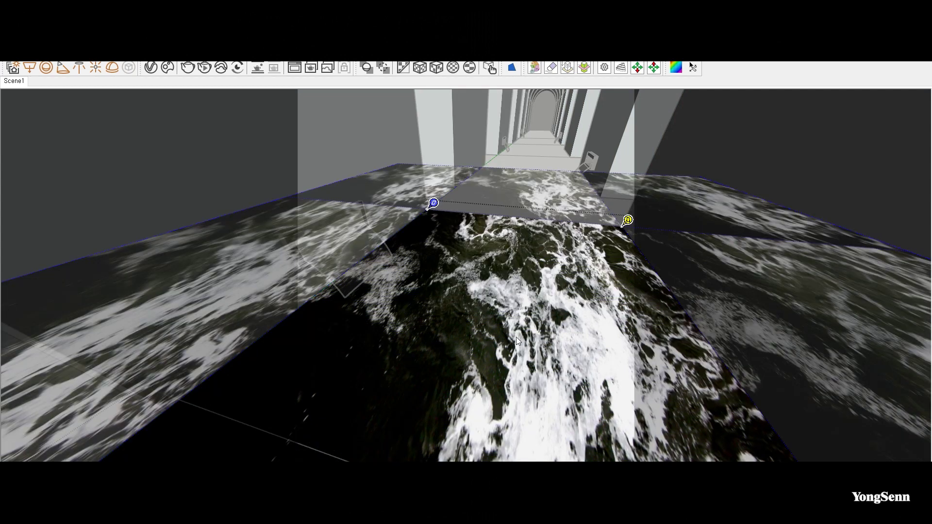
left_click_drag(509, 346, 440, 368)
right_click(440, 369)
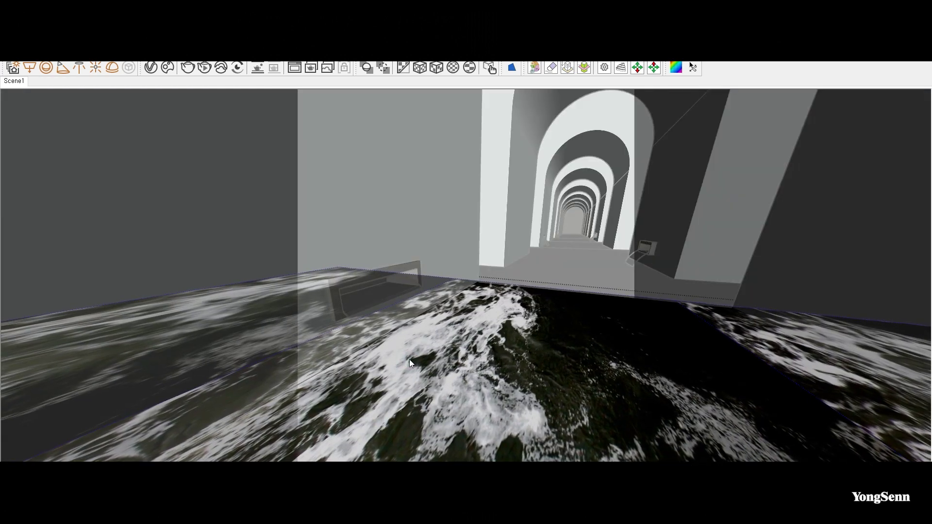
Rescale and reposition the floor texture by dragging its pins.
left_click_drag(439, 315, 433, 320)
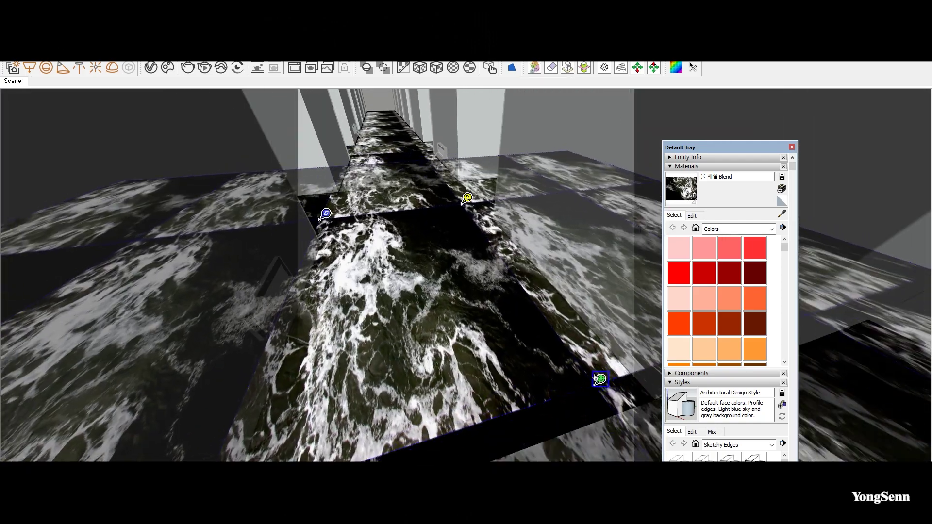
scroll(451, 311, "up", 3)
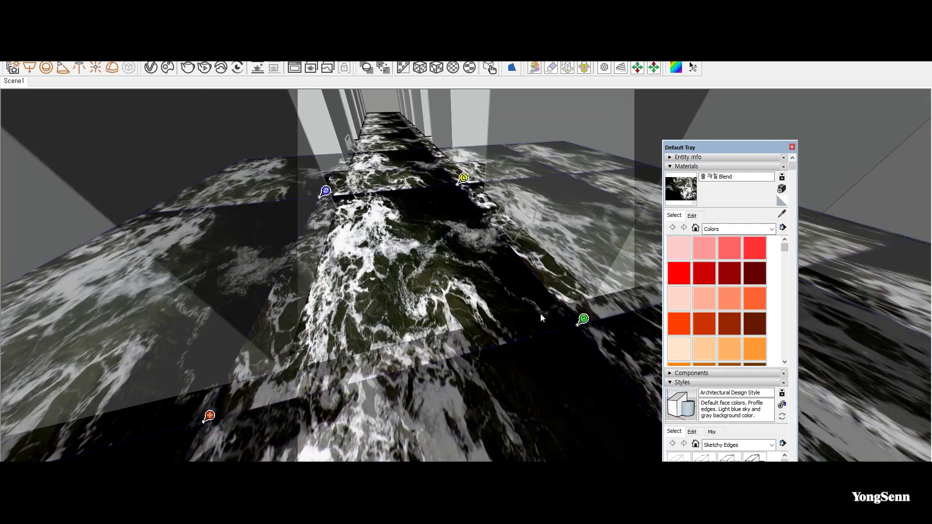
right_click(437, 282)
key("Escape")
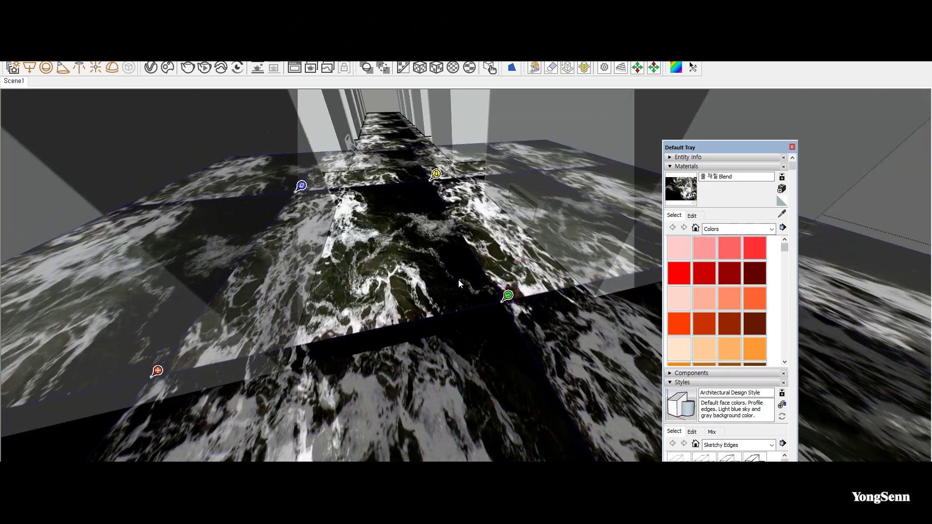
left_click_drag(437, 283, 508, 239)
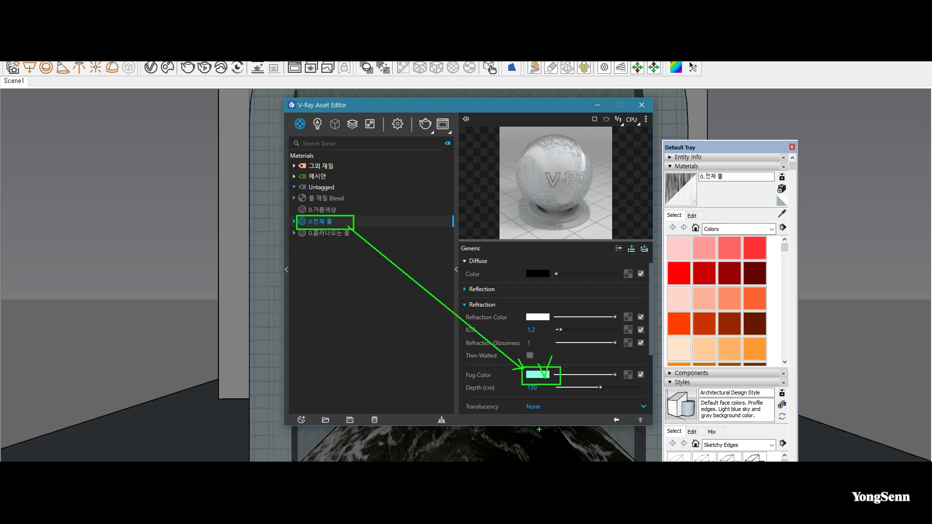
Change the 0.전체 물 fog colour to a darker teal in the V-Ray Color Picker.
left_click(538, 374)
left_click(383, 232)
left_click_drag(384, 234, 386, 240)
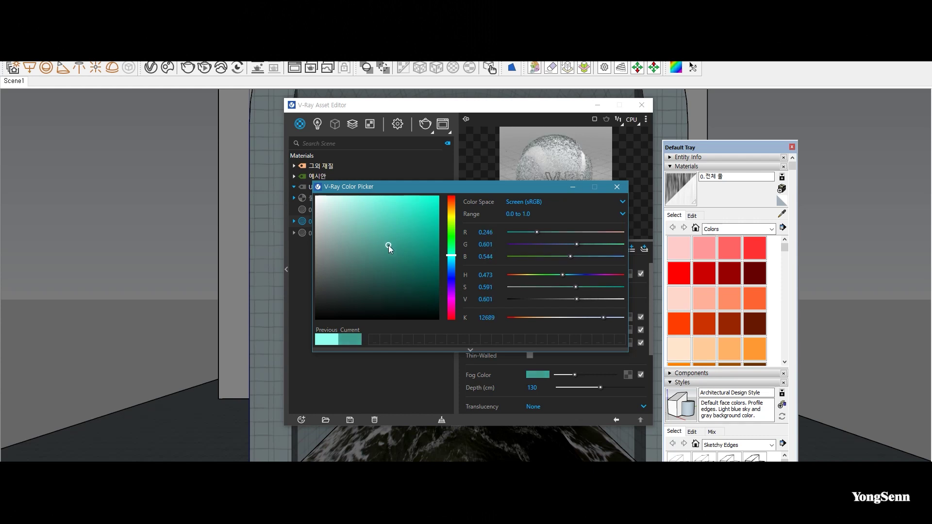
left_click(620, 191)
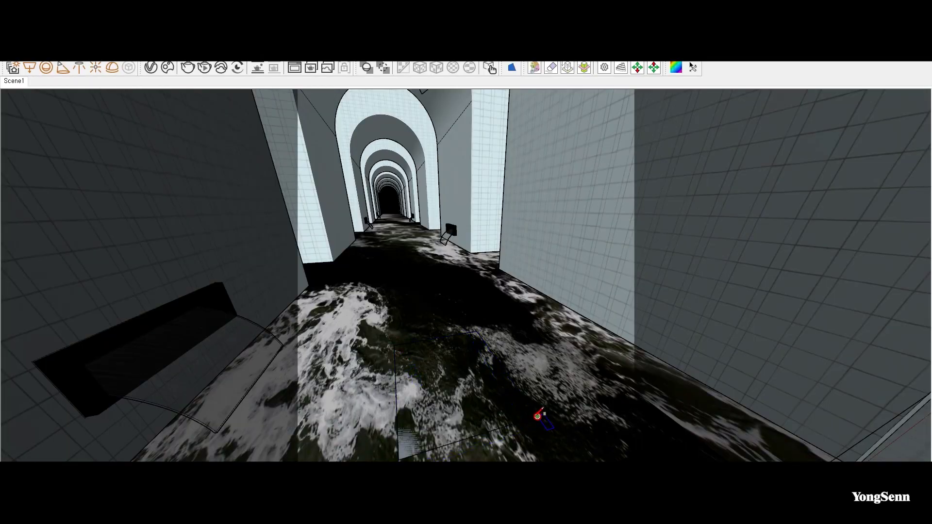
Push/Pull the floor rectangle up into a box and make it a group.
left_click_drag(505, 419, 499, 375)
key("space")
triple_click(482, 377)
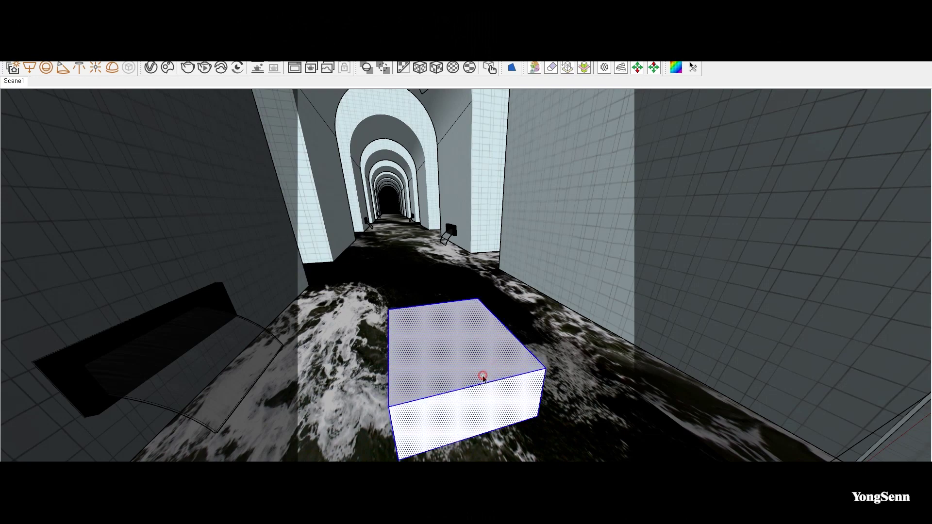
key("ctrl+g")
mouse_move(507, 416)
middle_mouse_down()
mouse_move(532, 379)
mouse_move(480, 375)
middle_mouse_up()
Rotate the grouped box to an angle on the water floor.
key("q")
left_click(440, 338)
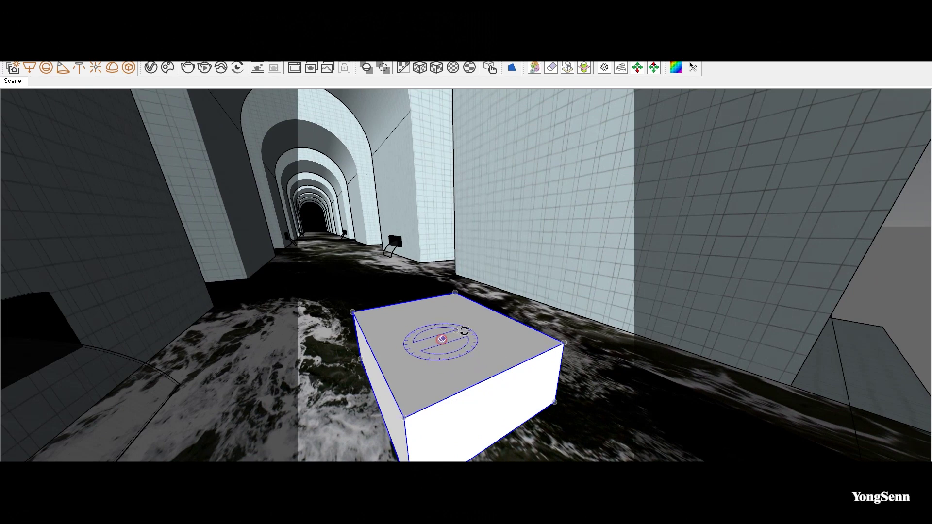
left_click(482, 326)
left_click(488, 316)
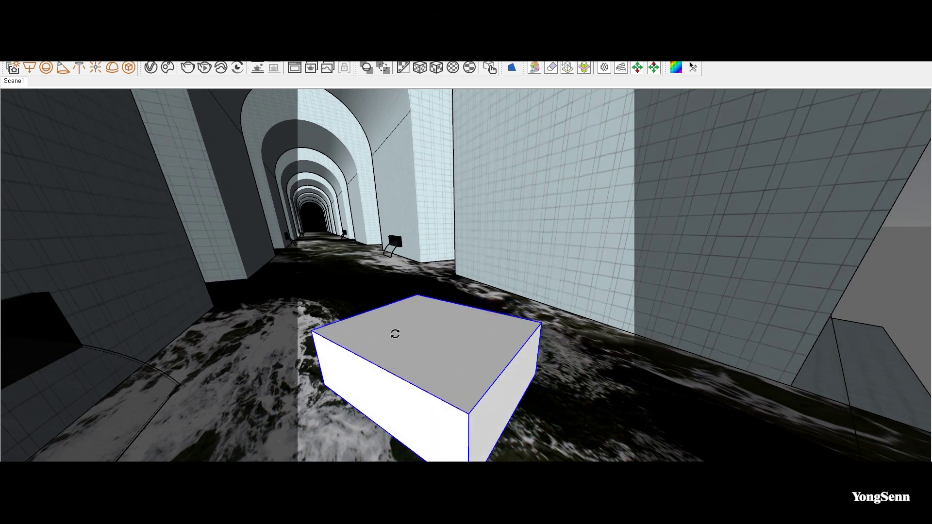
middle_click_drag(291, 321, 305, 429)
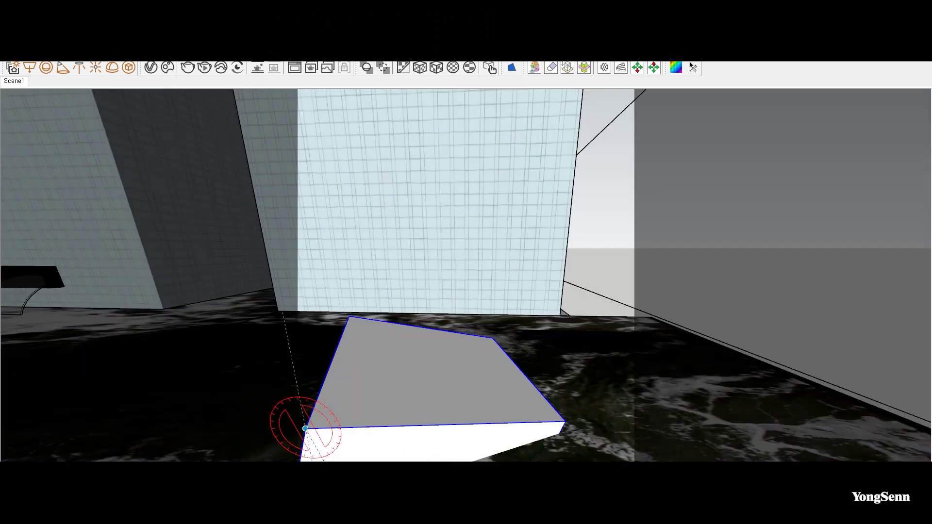
mouse_move(479, 371)
middle_mouse_down()
mouse_move(398, 370)
mouse_move(396, 378)
middle_mouse_up()
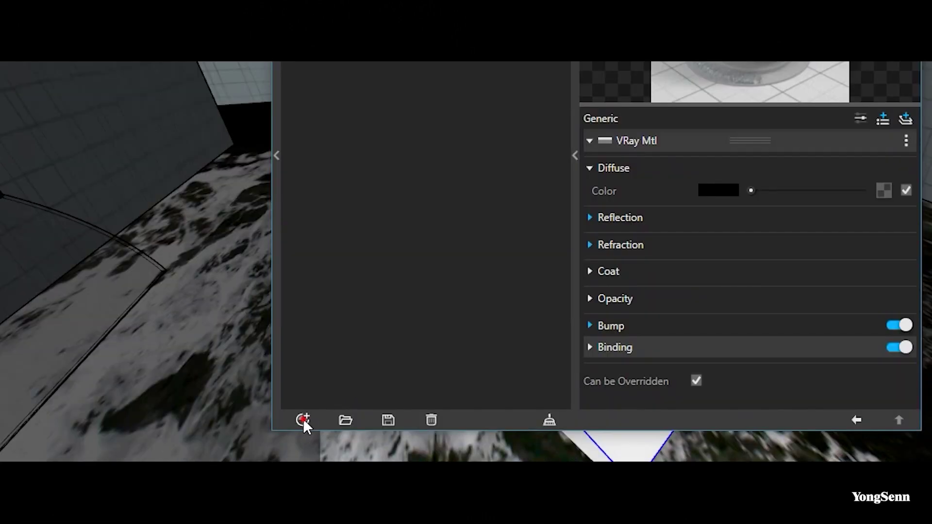
Add a Generic V-Ray material and rename it 0.얼음 전체.
left_click(312, 452)
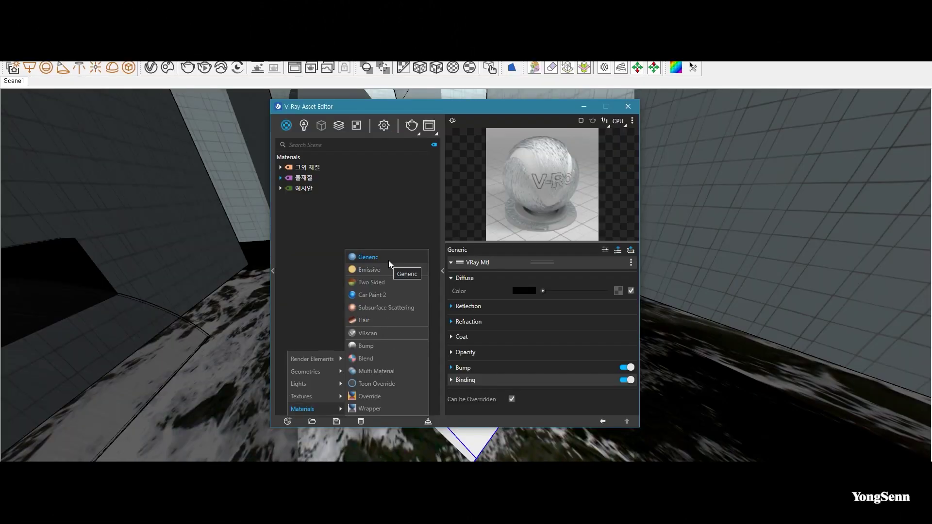
left_click(388, 260)
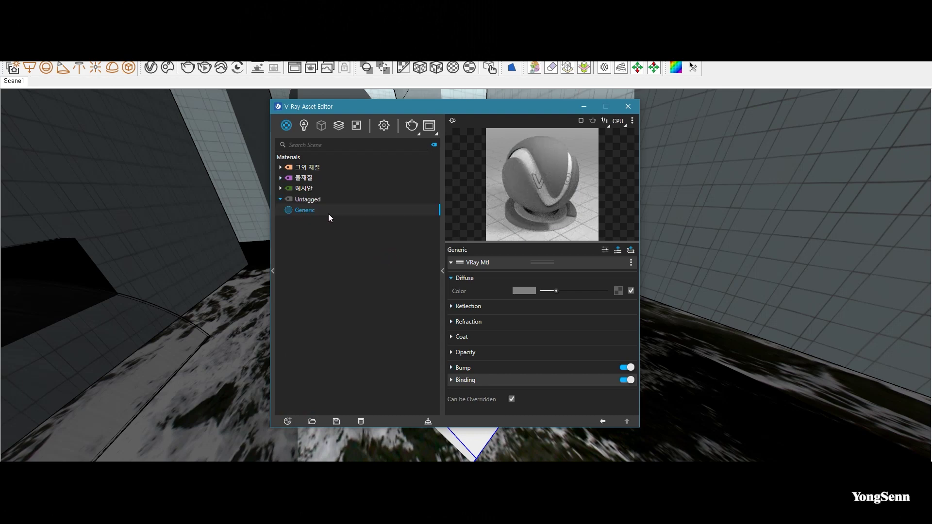
right_click(314, 211)
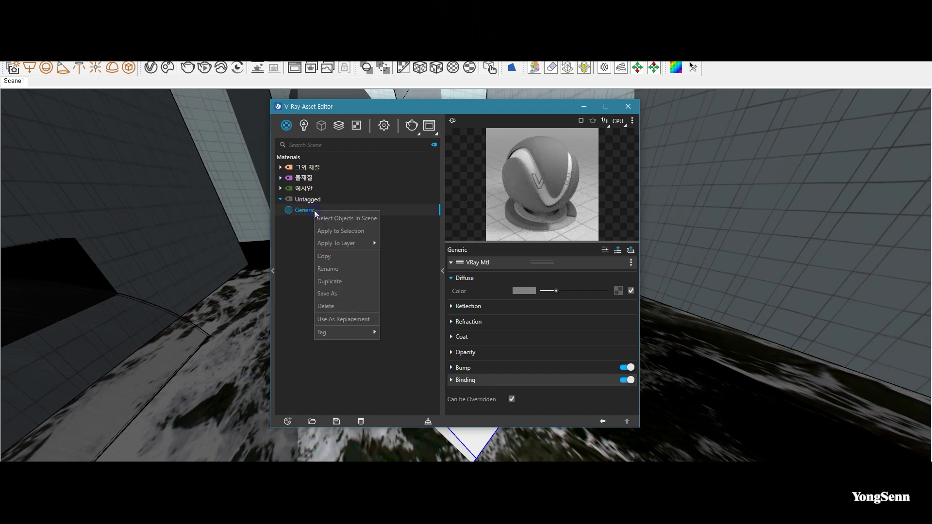
left_click(336, 269)
key("ctrl+a")
type("0.월")
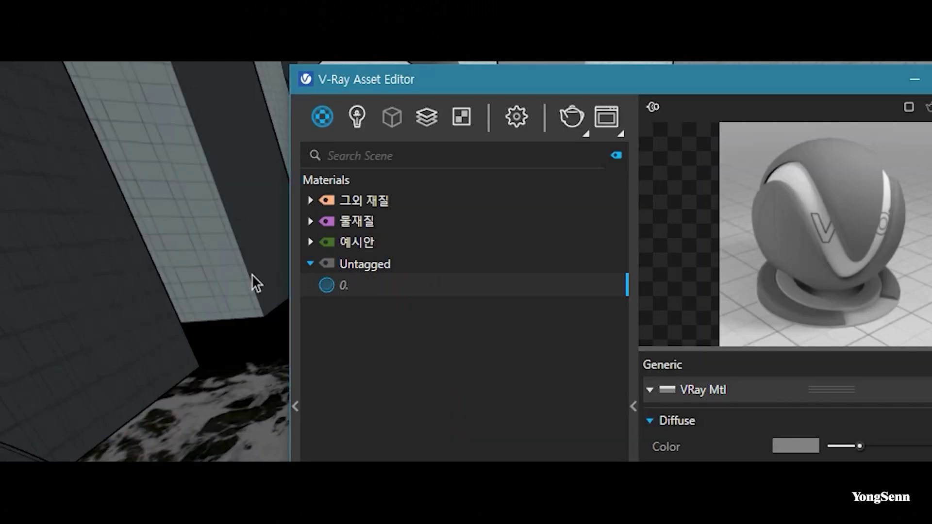
type("음 전체")
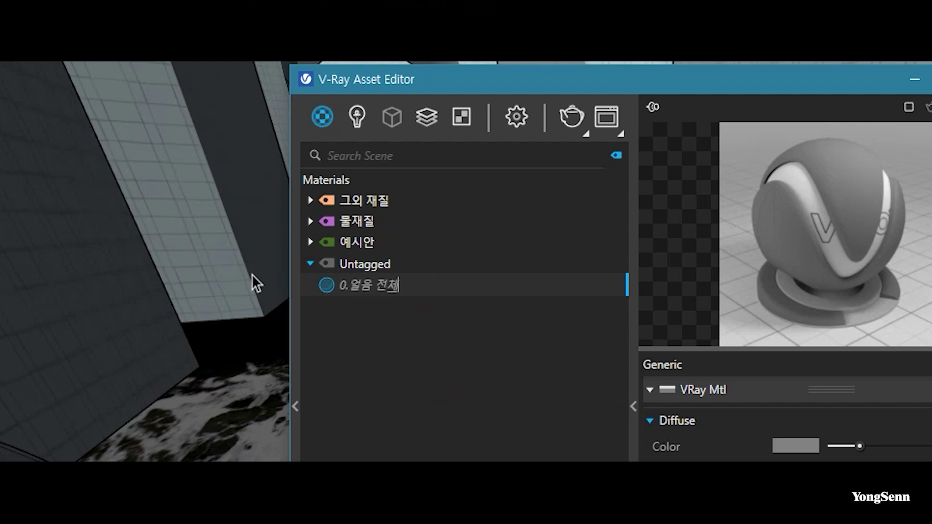
key("Return")
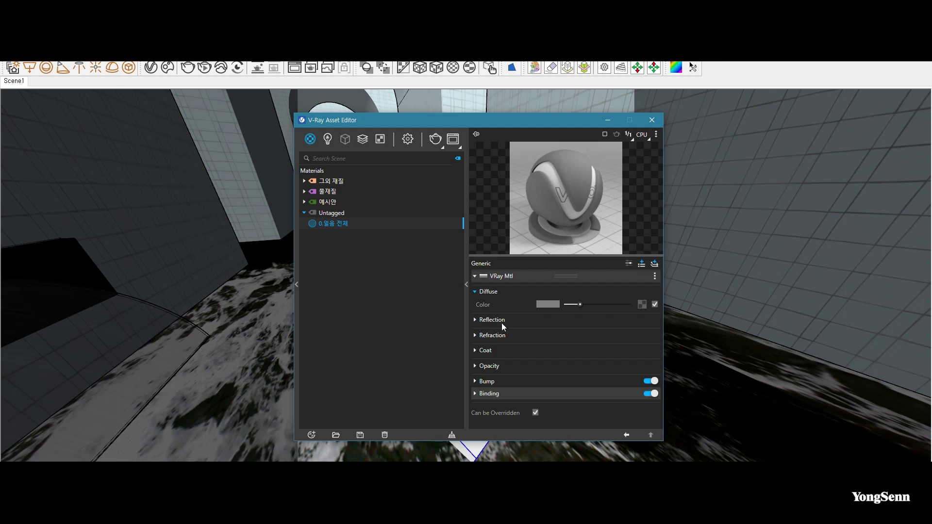
Keep 0.얼음 전체's diffuse black and give it a separate reflection IOR of 2.
left_click_drag(495, 120, 449, 104)
left_click(451, 303)
mouse_move(535, 288)
left_mouse_down()
mouse_move(516, 289)
mouse_move(621, 327)
left_mouse_up()
scroll(464, 347, "down", 2)
scroll(464, 346, "up", 2)
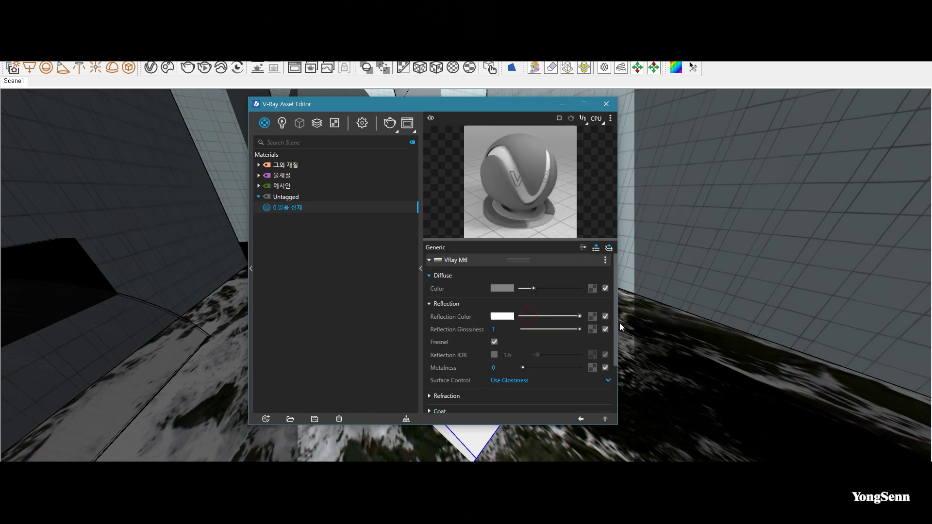
key("ctrl+z")
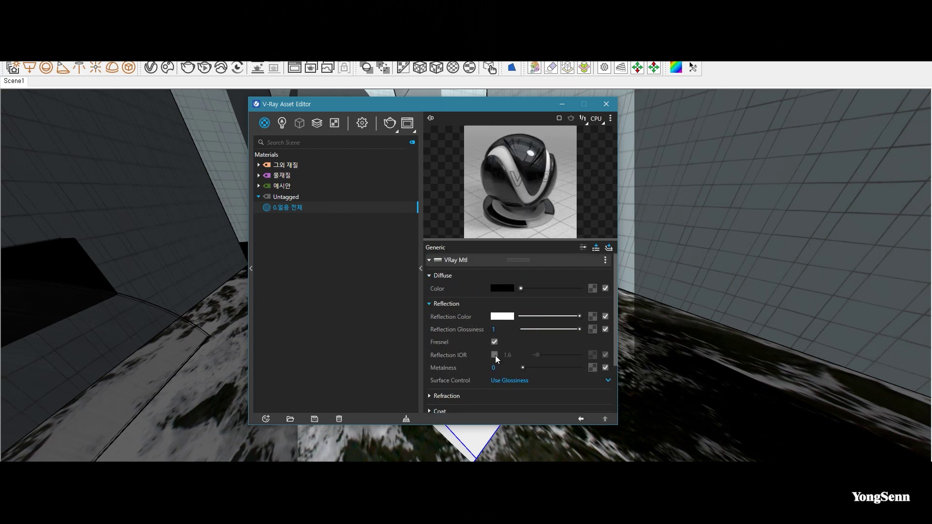
left_click(495, 355)
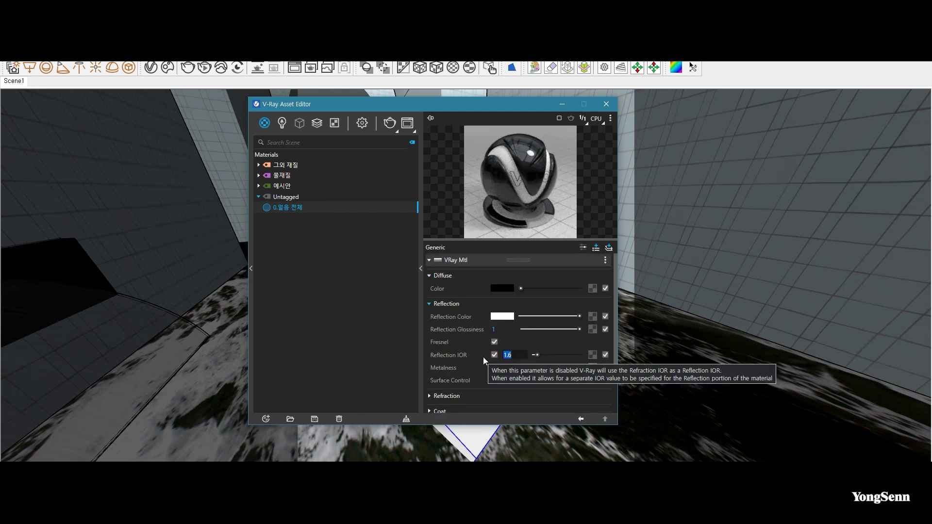
type("2")
key("Return")
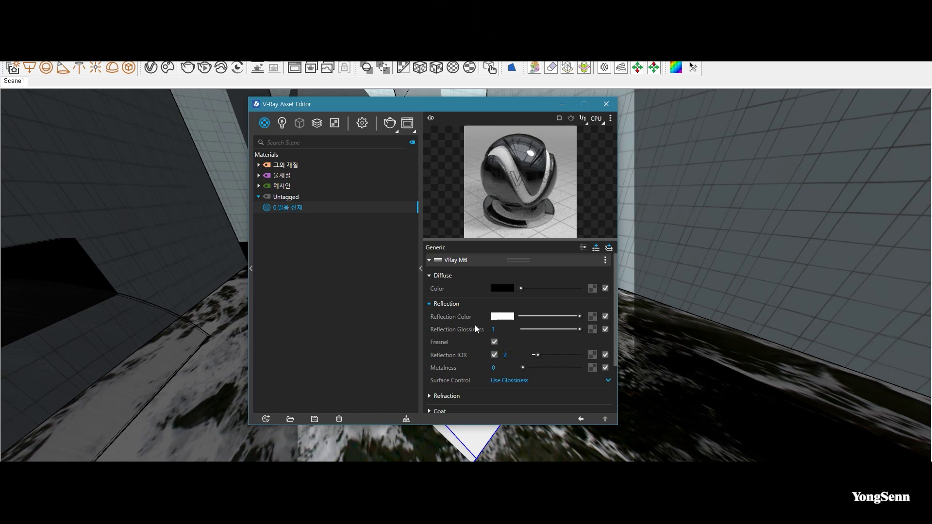
Set 0.얼음 전체's refraction colour to white with IOR 1.2.
scroll(470, 305, "down", 2)
left_click(505, 348)
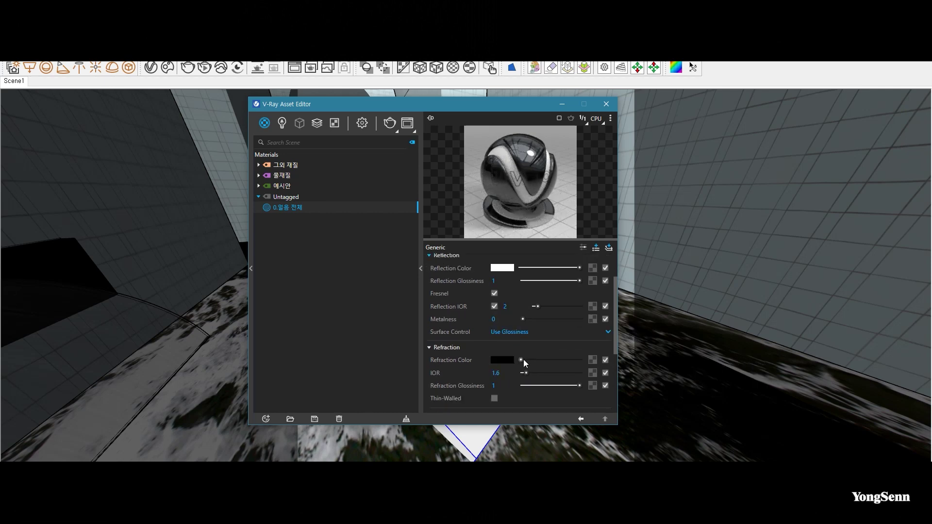
left_click_drag(524, 359, 579, 360)
left_click(495, 373)
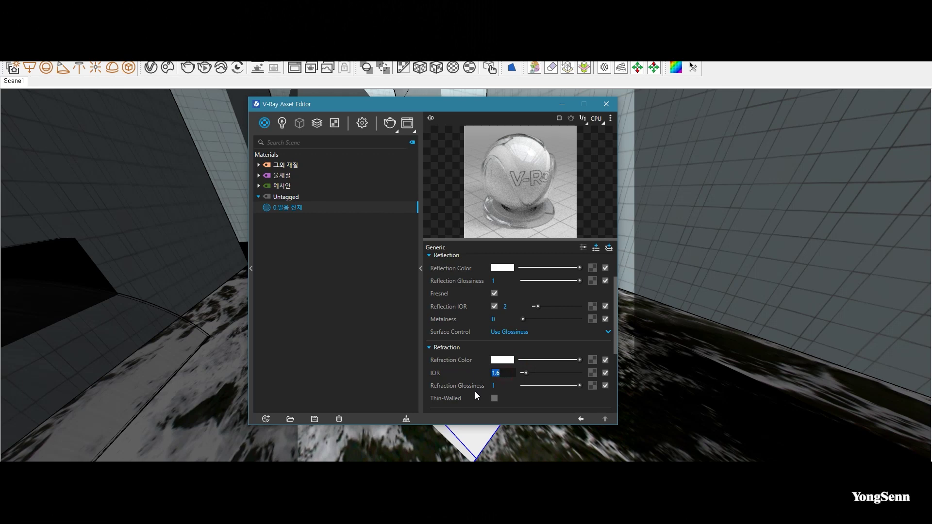
type("1.2")
key("Return")
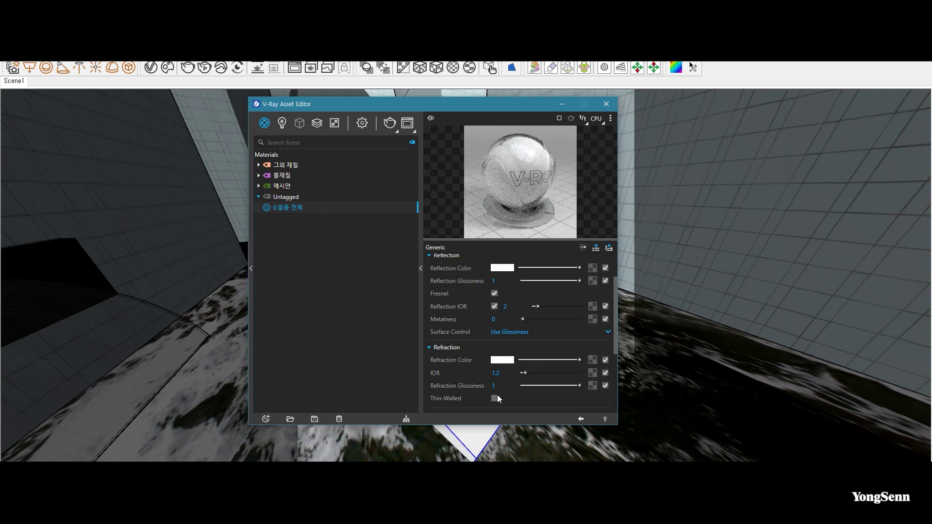
left_click(514, 372)
left_click(445, 346)
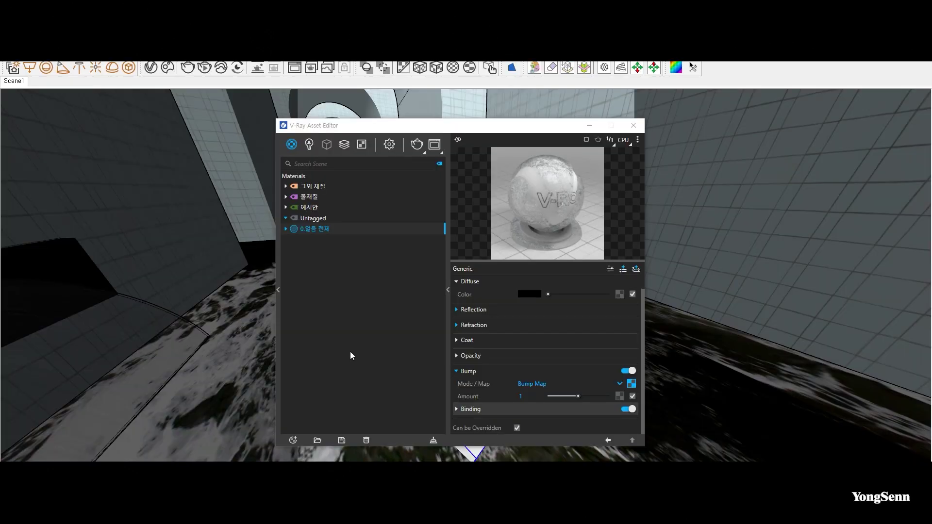
Add a Generic material named 0.갈라진 표면 색.
left_click(293, 440)
mouse_move(368, 378)
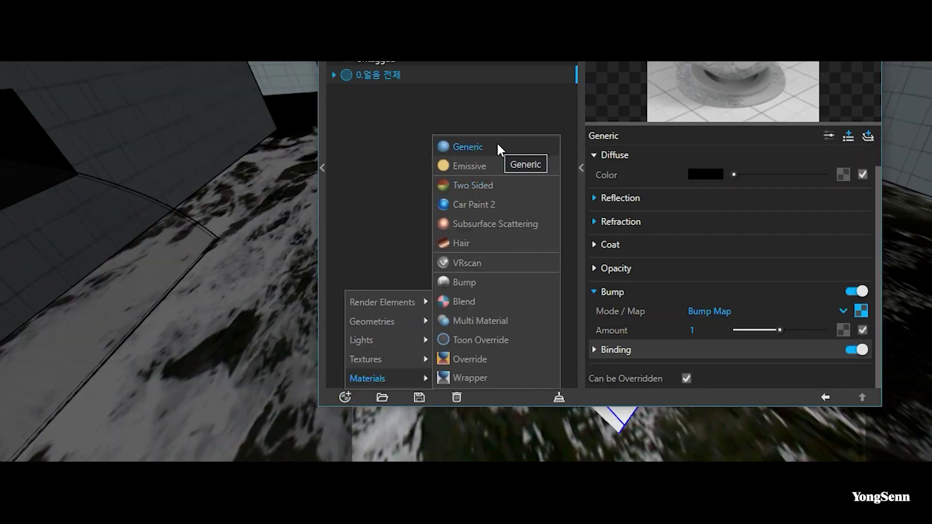
left_click(497, 145)
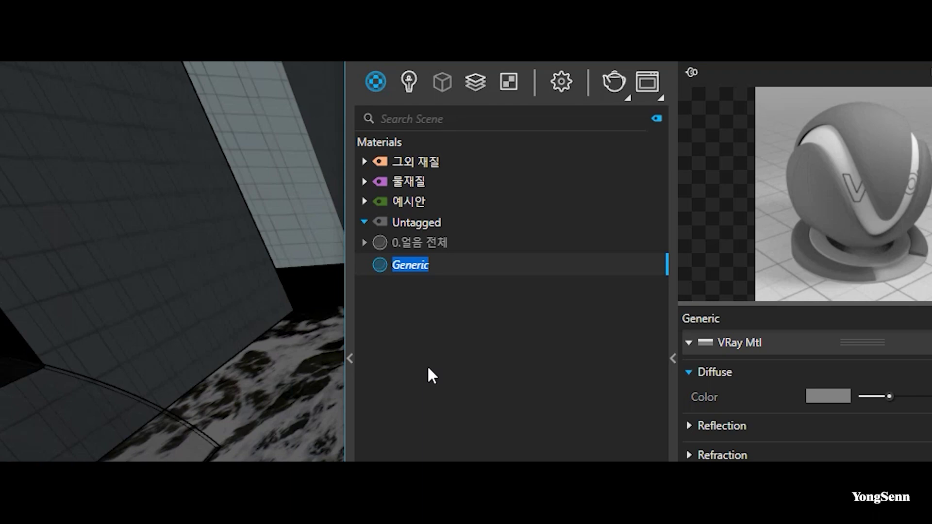
type("0.갈릮라진 ")
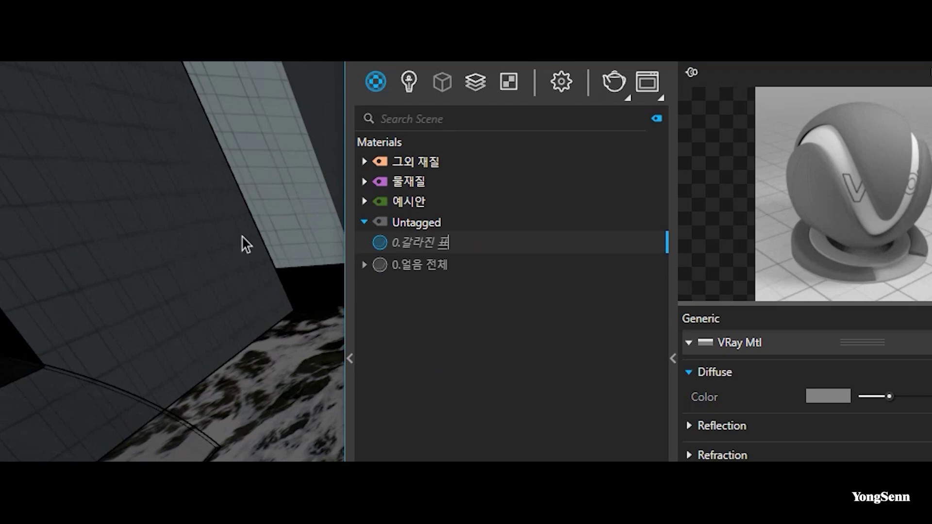
type("표면 색")
key("Return")
Give 0.갈라진 표면 색 a light cyan diffuse colour.
left_click(531, 309)
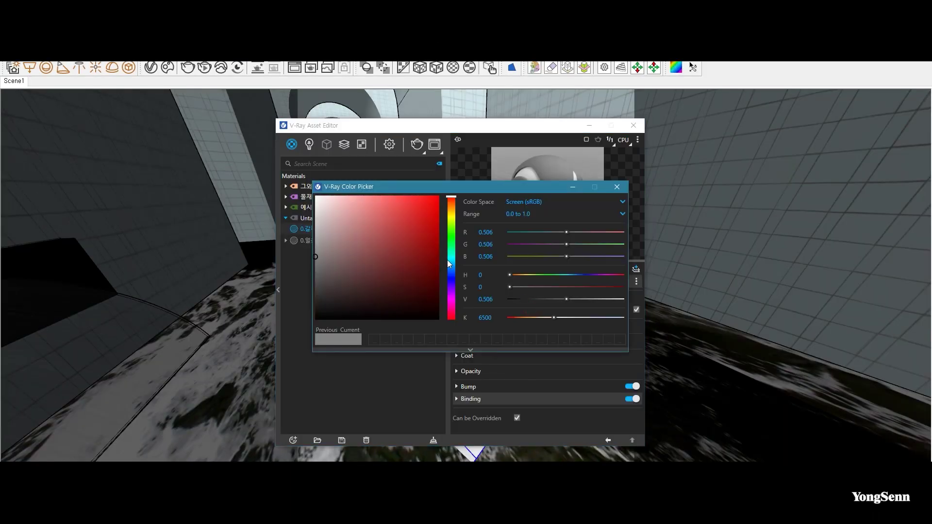
left_click(449, 262)
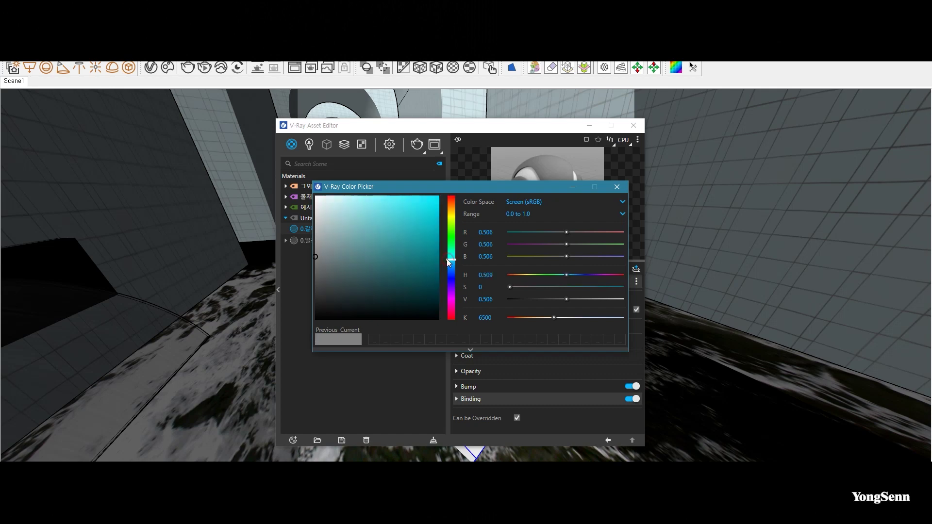
left_click_drag(449, 262, 446, 259)
left_click_drag(358, 197, 355, 195)
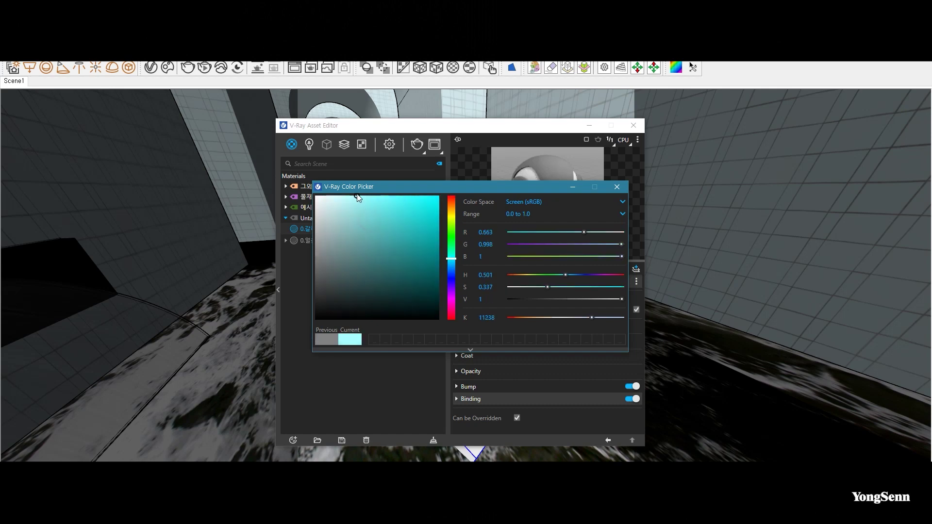
key("Return")
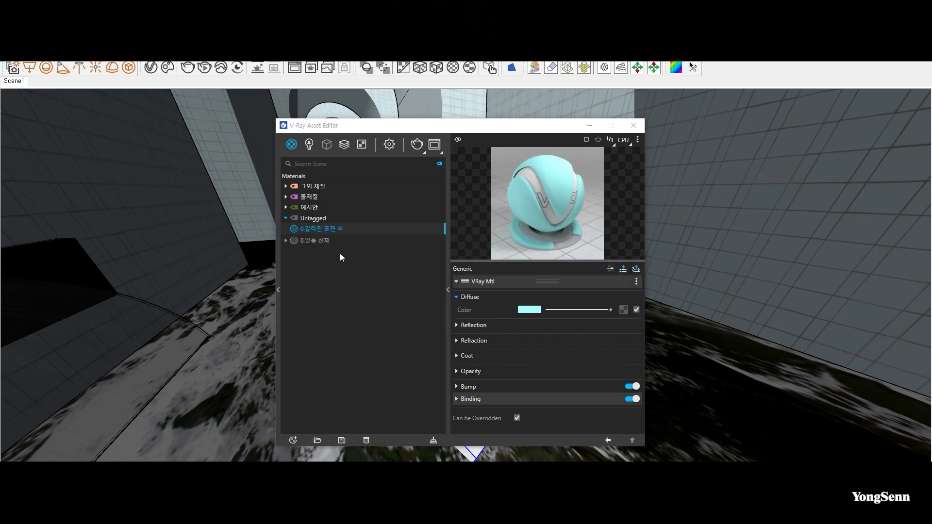
left_click(316, 240)
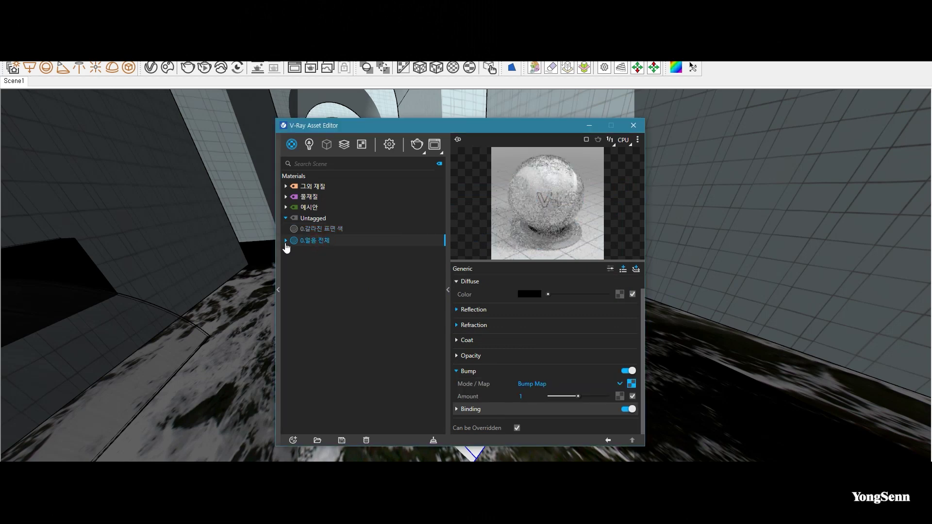
Give 0.얼음 전체's refraction a blue-grey fog colour at 130 cm depth.
left_click(495, 329)
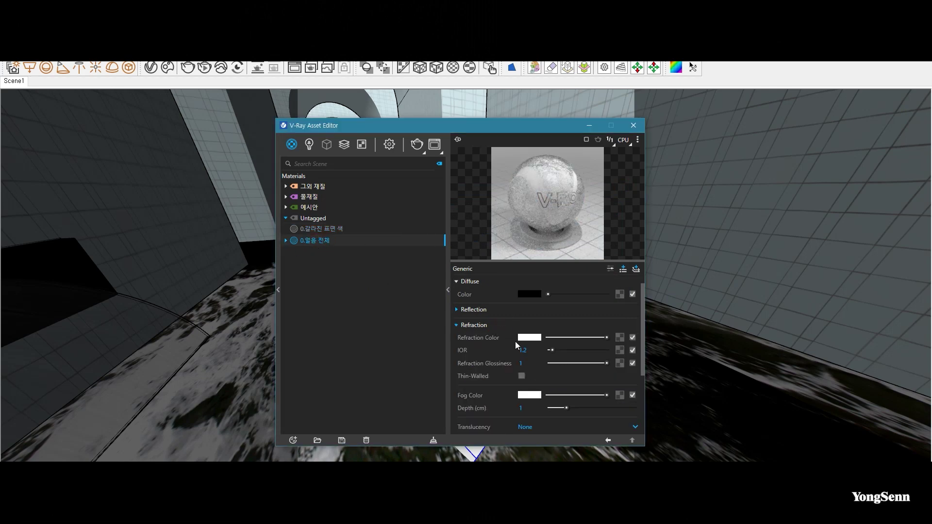
left_click(534, 395)
left_click(364, 252)
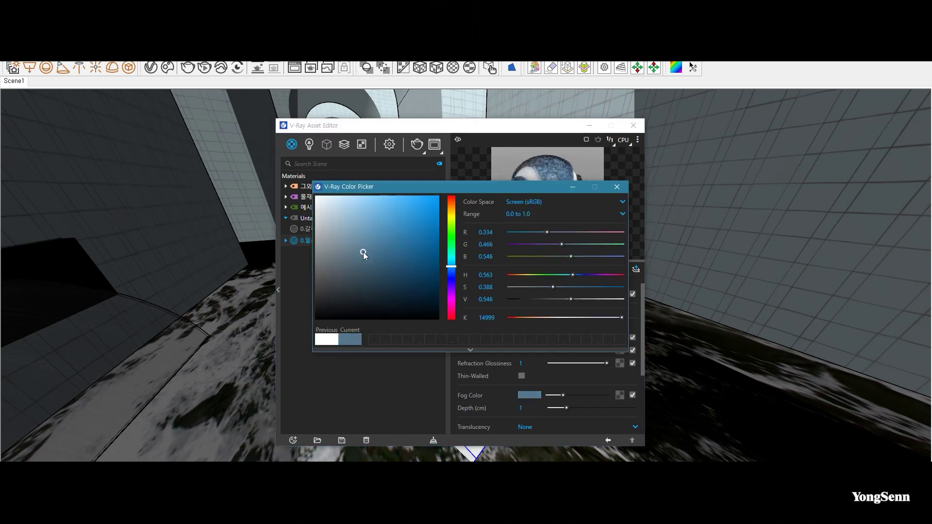
left_click(453, 264)
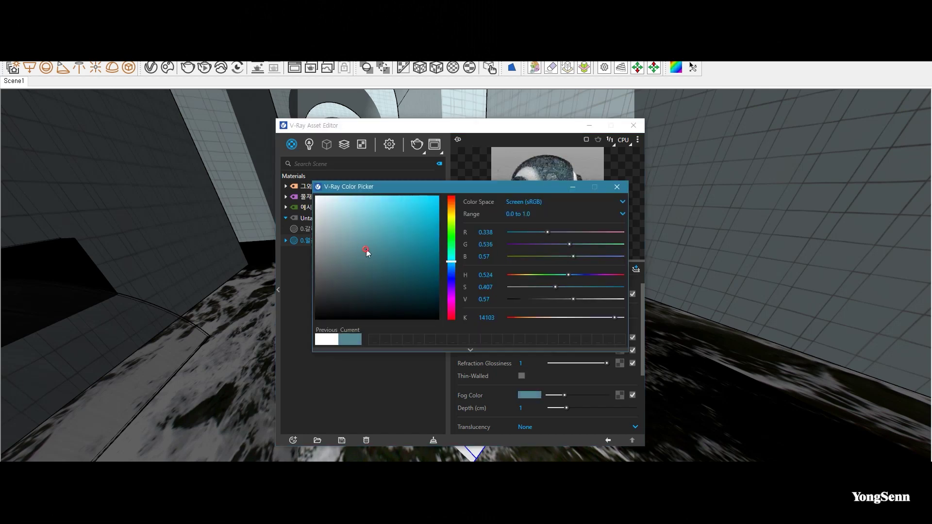
left_click(520, 407)
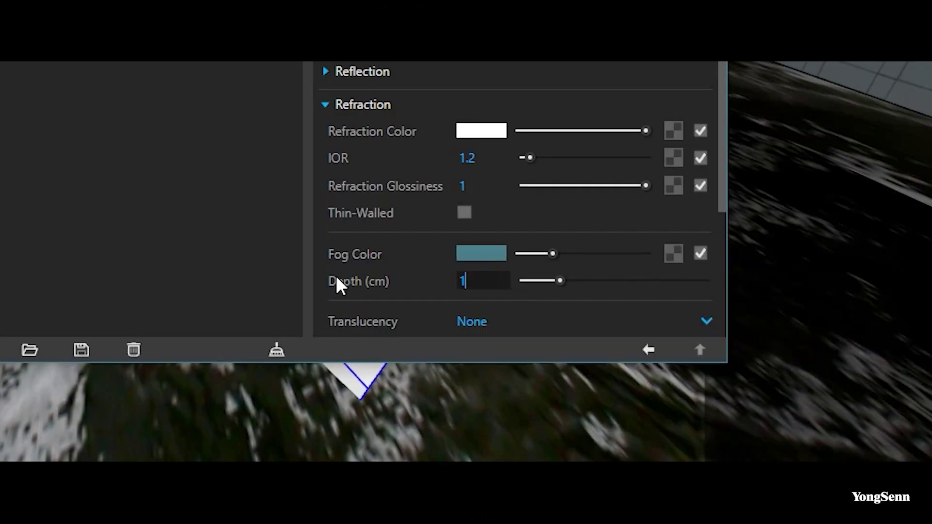
type("30")
key("Return")
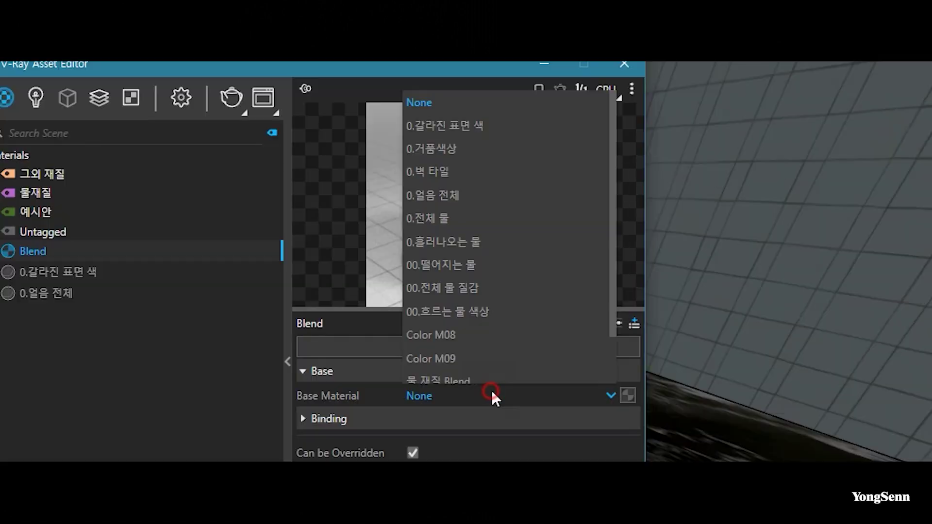
Set the Blend's Base Material to 0.얼음 전체 and add Coat 1 using 0.갈라진 표면 색.
left_click(512, 199)
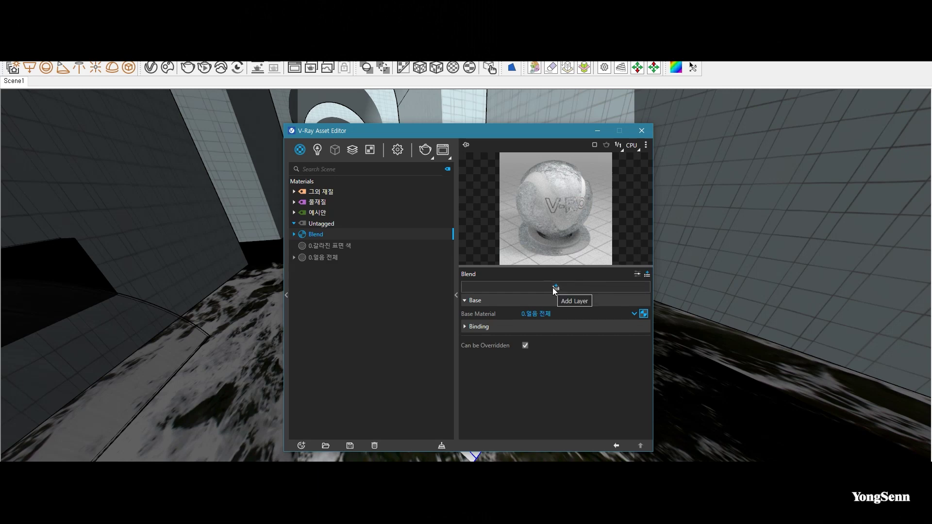
left_click(555, 288)
left_click(565, 314)
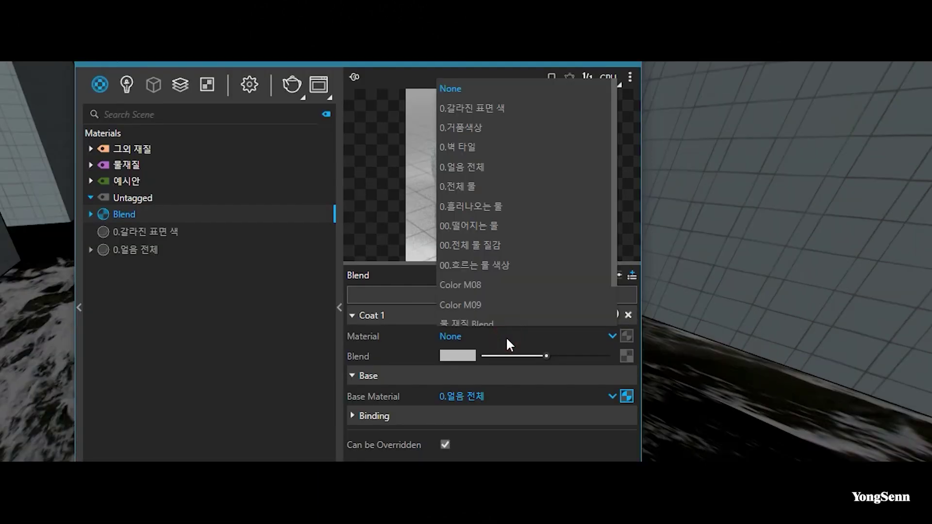
left_click(507, 106)
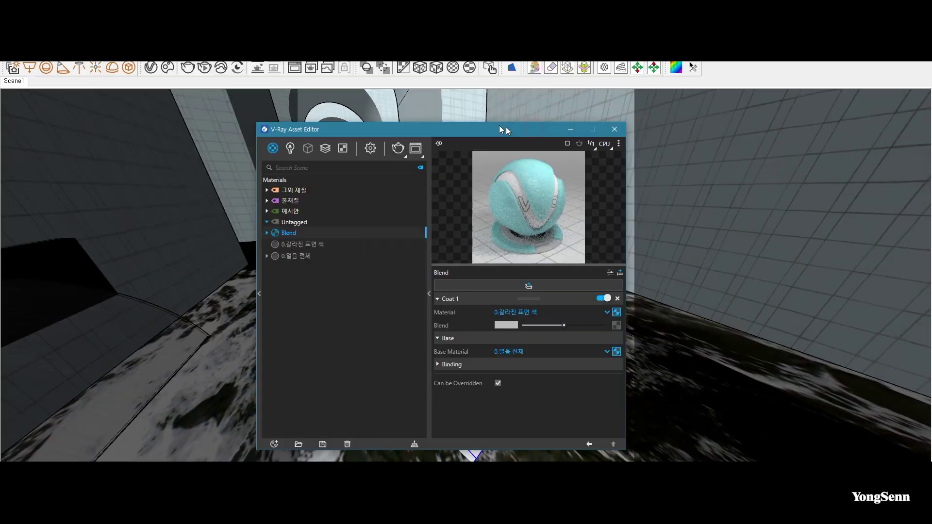
left_click_drag(501, 129, 490, 127)
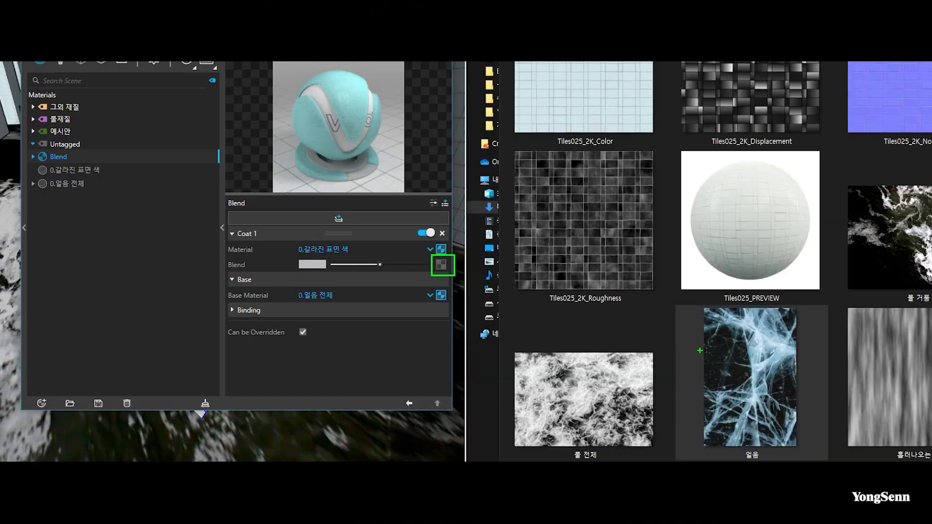
Drop the 얼음 ice image into the Coat 1 Blend slot as the cyan coat's mask.
left_click_drag(699, 351, 444, 263)
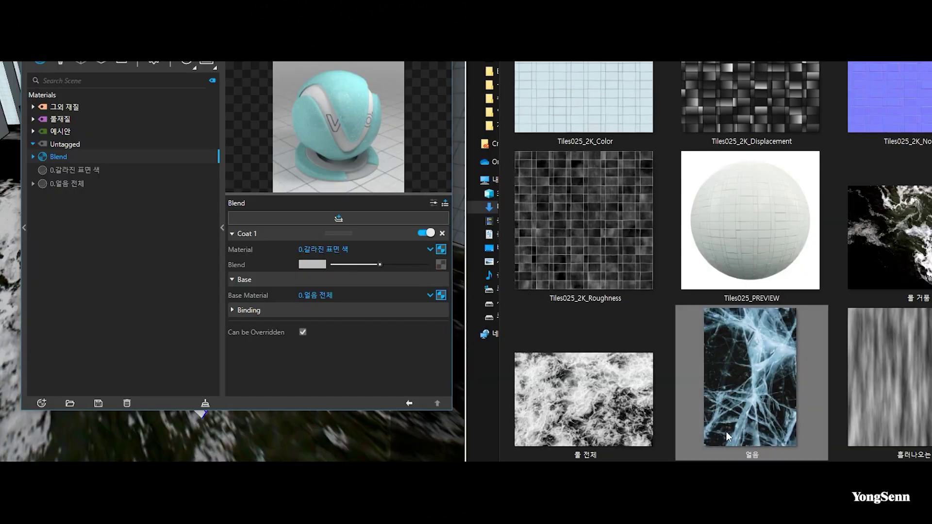
left_click_drag(750, 377, 442, 262)
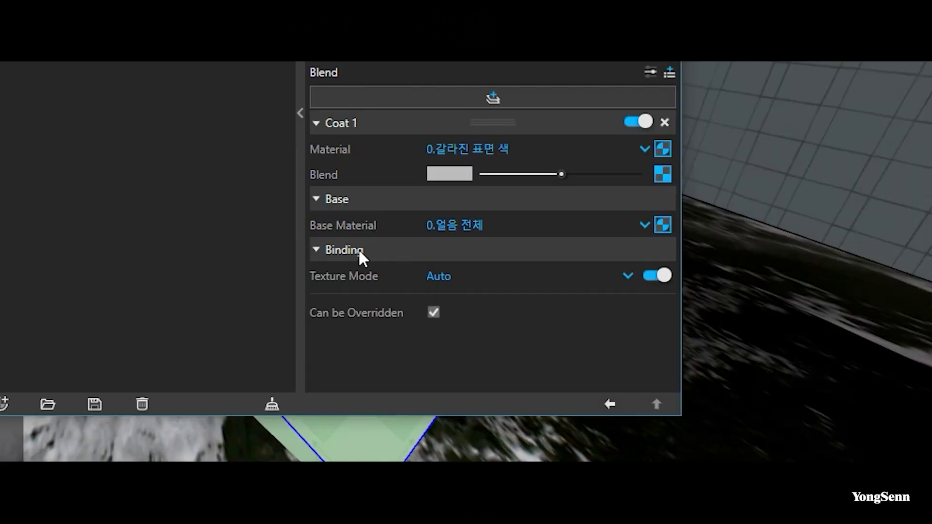
Set Binding texture mode to Custom and paste the Blend ice texture there as a copy.
left_click(461, 277)
left_click(475, 357)
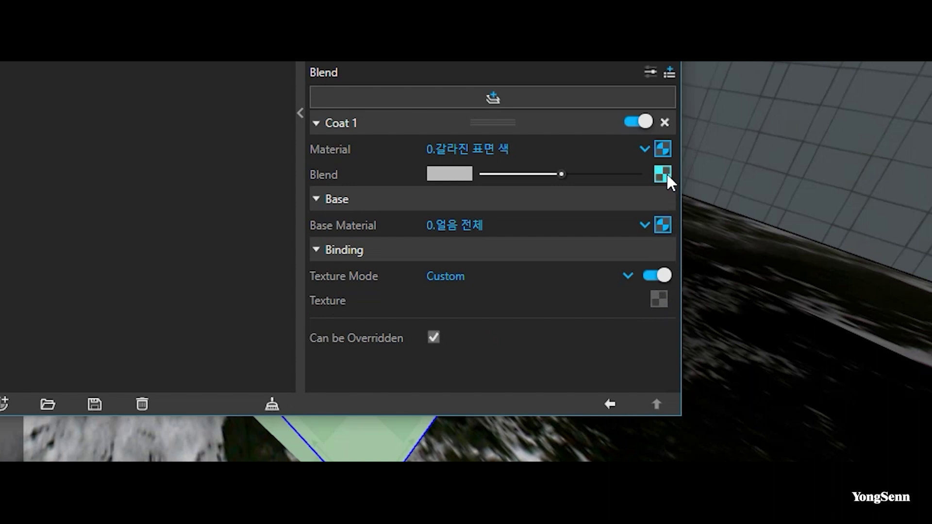
left_click_drag(665, 173, 658, 305)
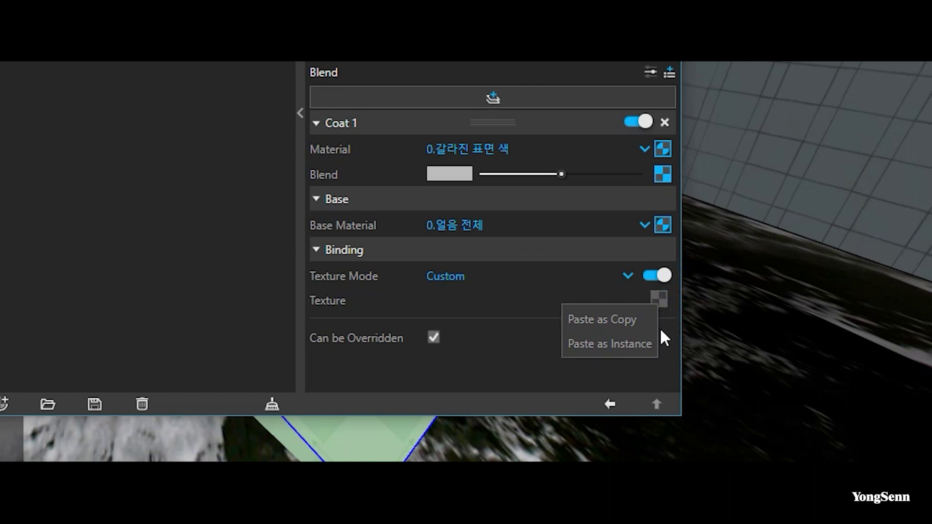
left_click(630, 324)
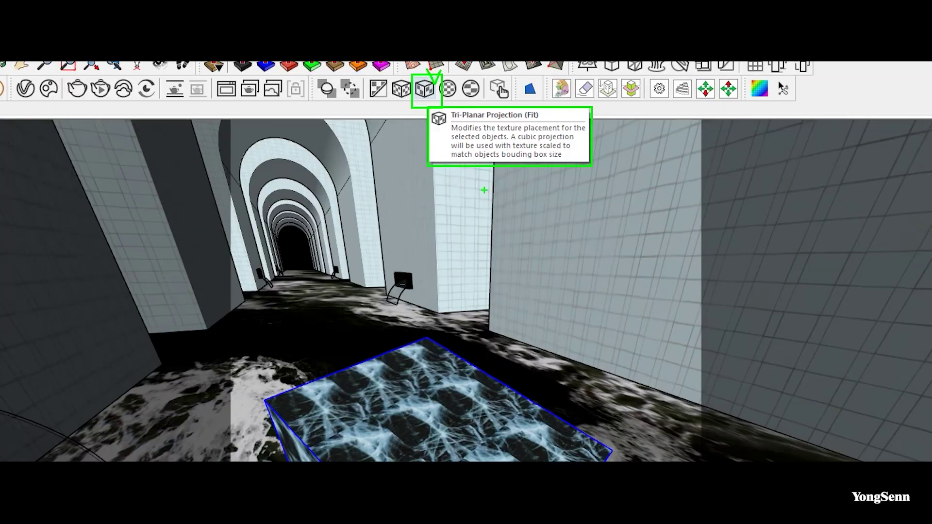
Fit the ice texture to the selected box with Tri-Planar Projection, then view it down the corridor.
left_click(424, 89)
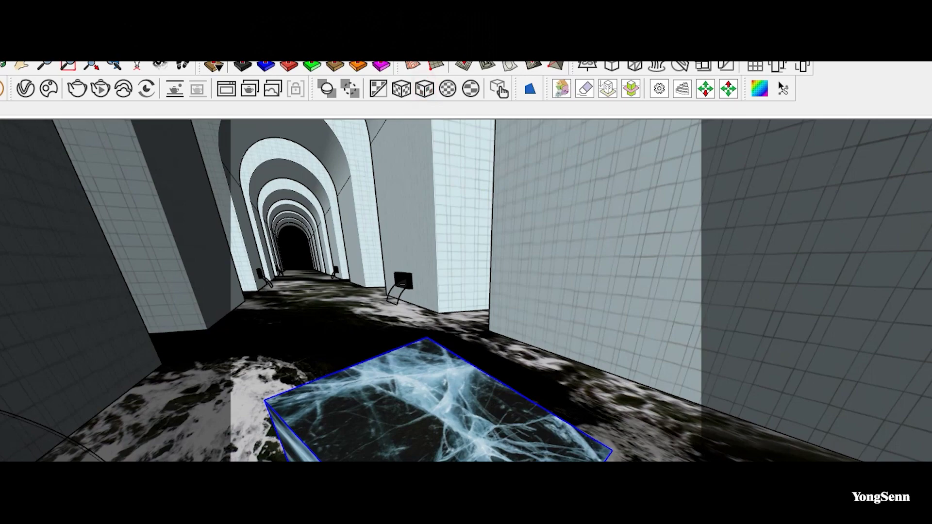
mouse_move(272, 418)
middle_mouse_down()
mouse_move(328, 425)
mouse_move(502, 251)
mouse_move(370, 300)
mouse_move(416, 381)
mouse_move(430, 280)
mouse_move(390, 345)
mouse_move(406, 331)
mouse_move(530, 420)
mouse_move(506, 402)
middle_mouse_up()
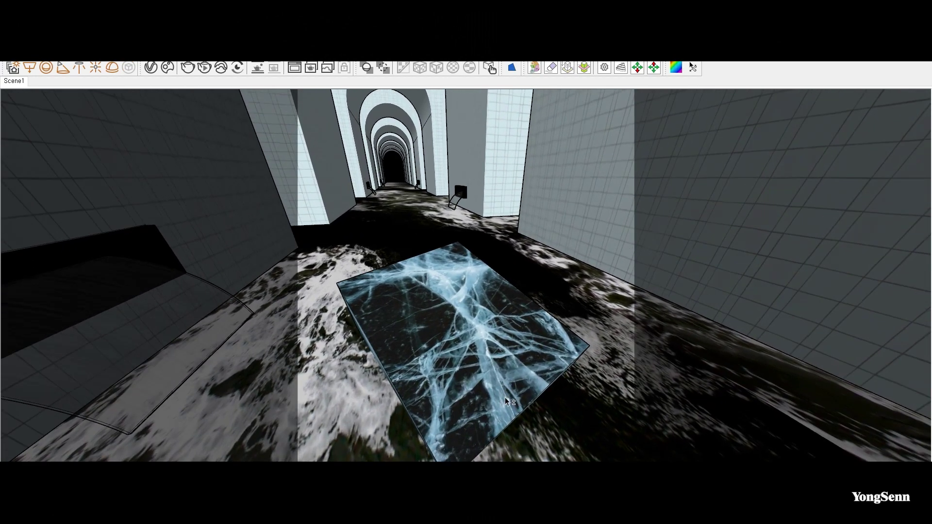